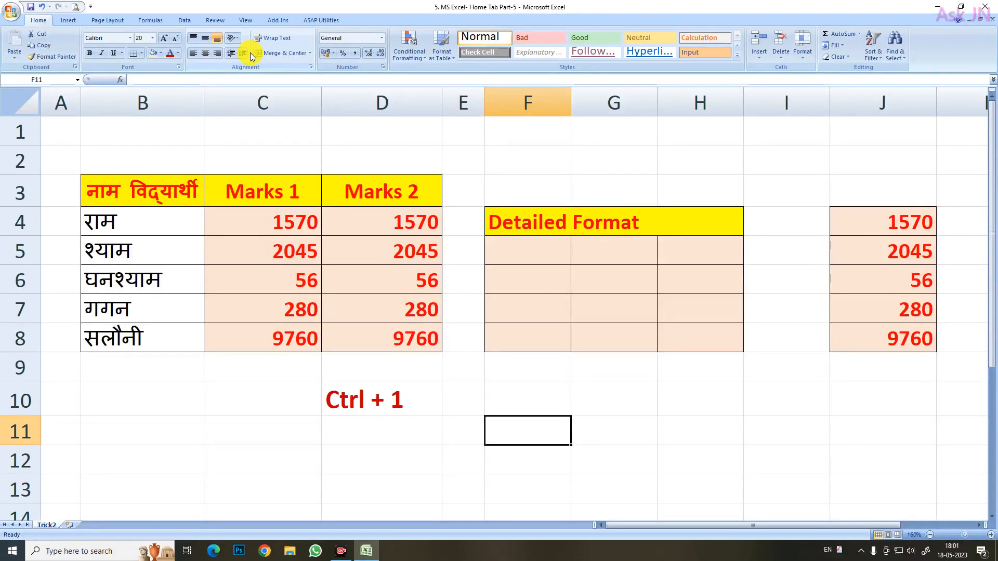
- Open the cell formatting dialog for cell D10 and close it without changing any setting
click(423, 400)
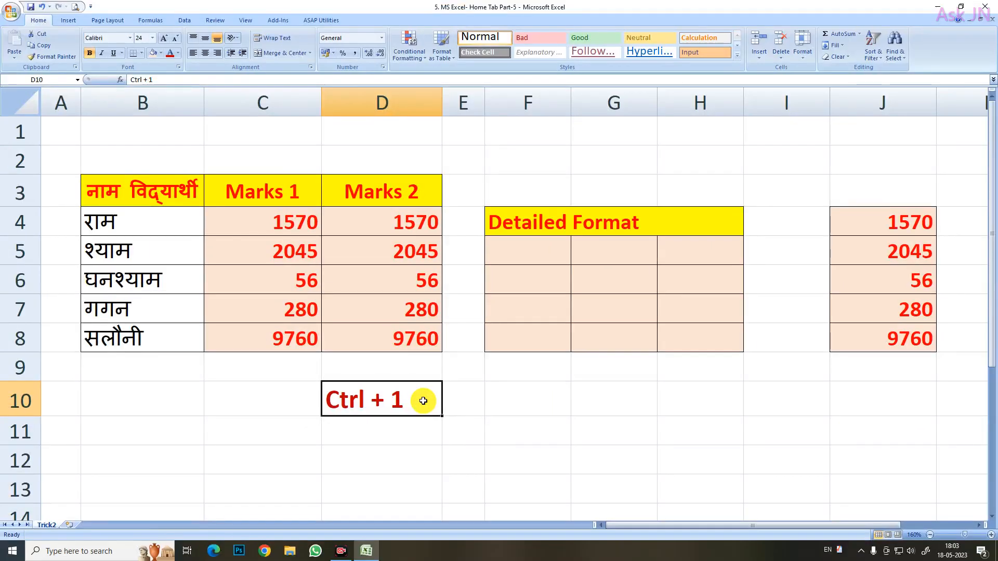
key(ctrl+1)
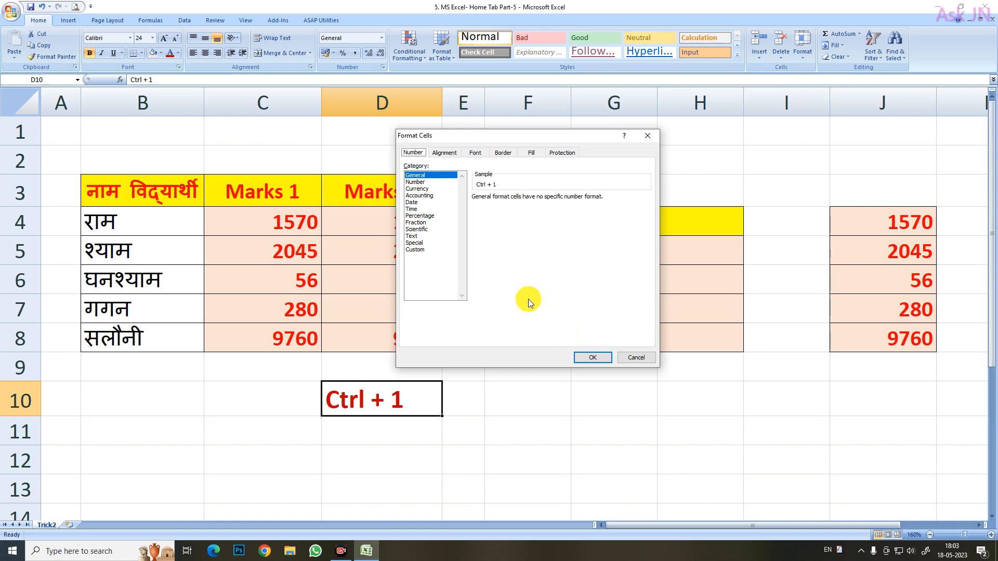
click(594, 357)
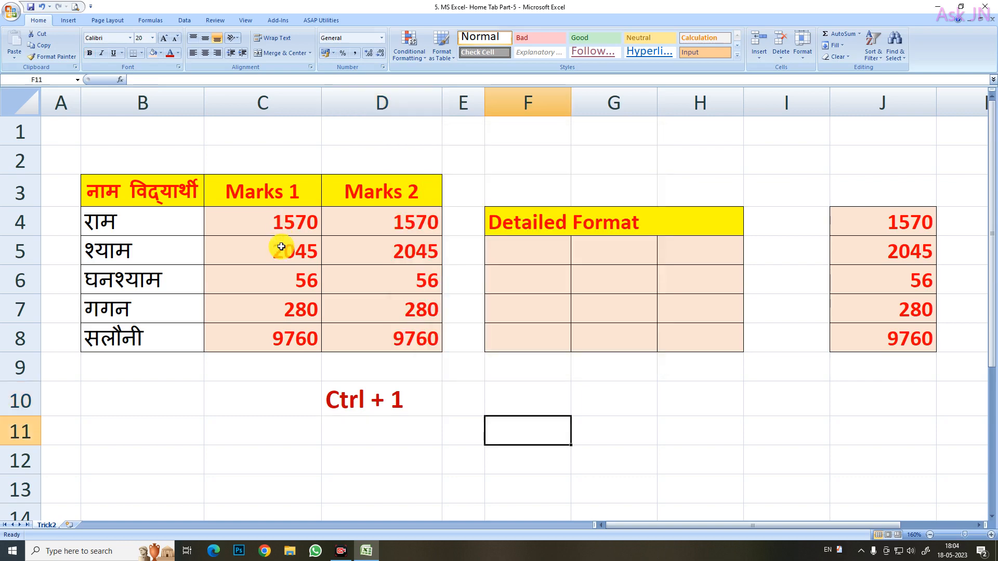
- Open the cell formatting dialog for the Marks 1 values in C4:C8 and close it without changes
click(281, 284)
drag(275, 225, 276, 340)
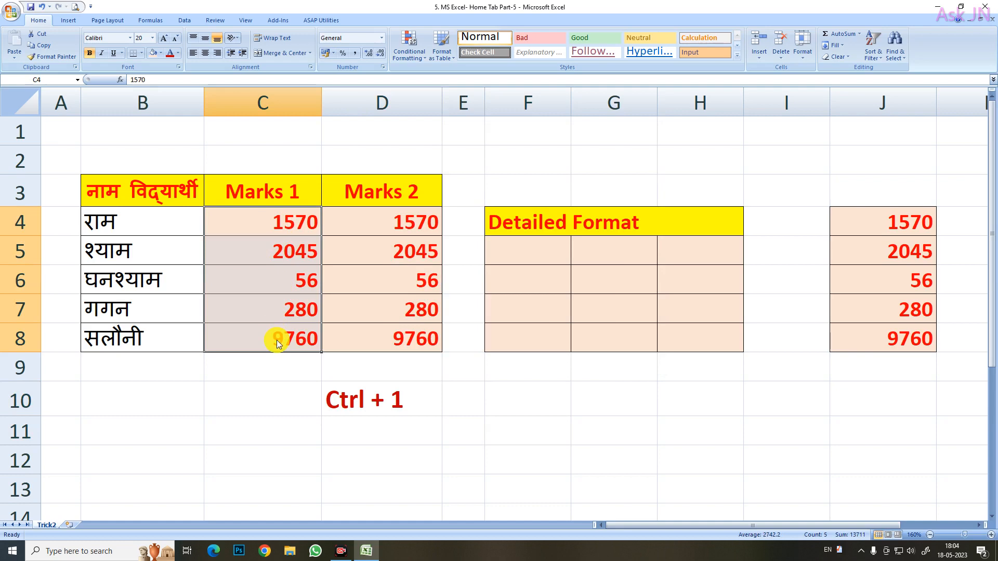
key(ctrl+1)
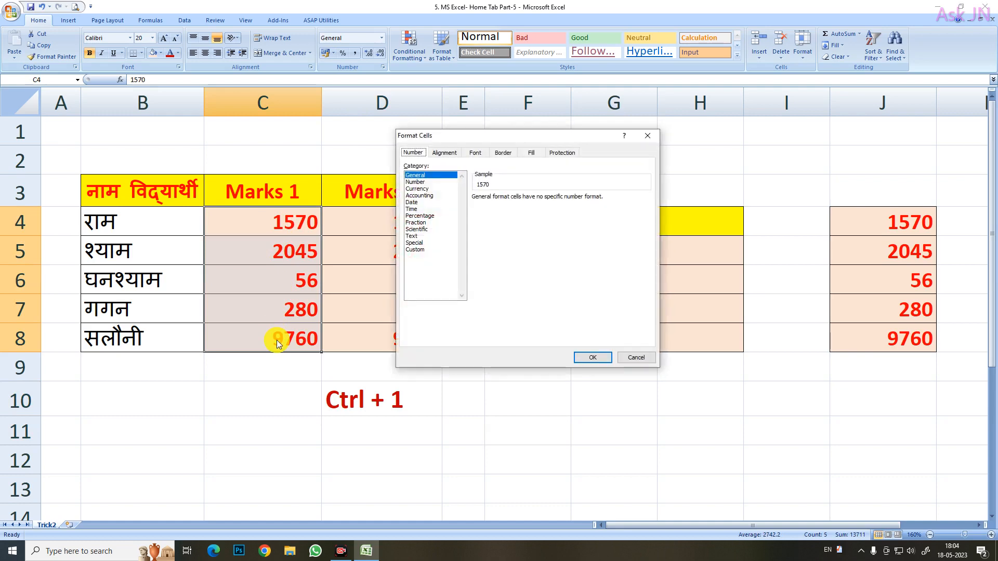
click(582, 357)
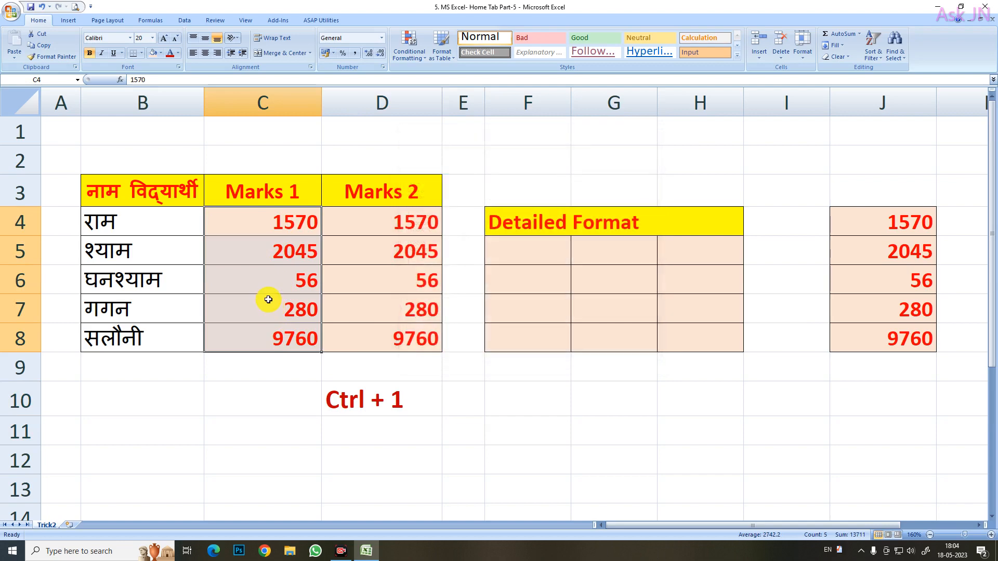
- Review the Alignment, Font, Border, Fill and Protection settings of the Marks 1 values in C4:C8
right_click(268, 256)
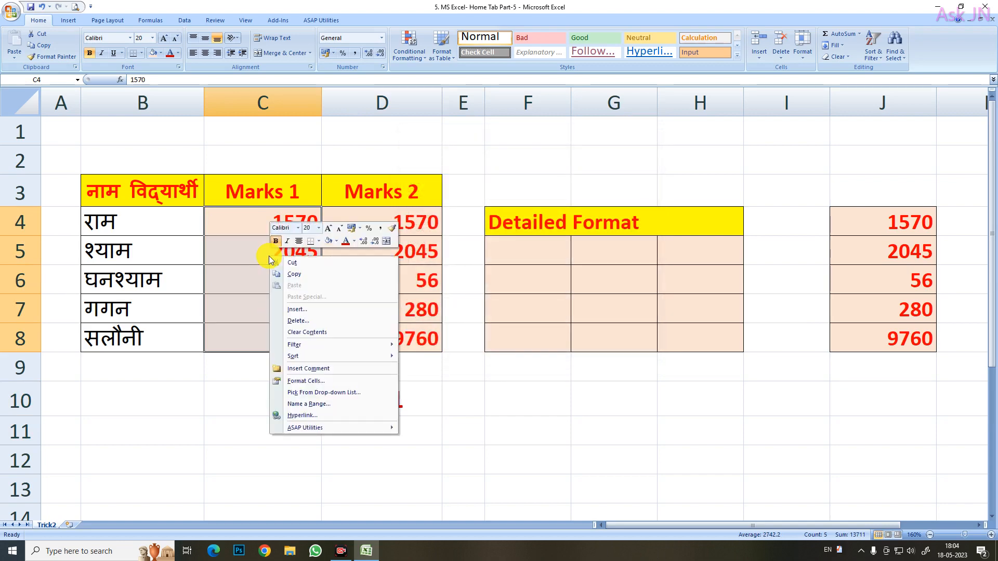
click(308, 381)
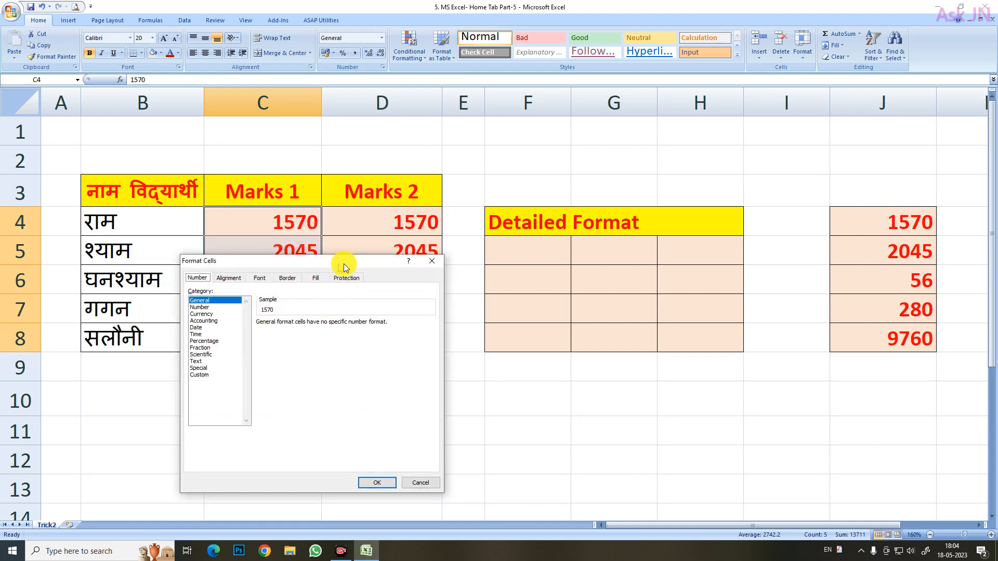
drag(344, 268, 585, 200)
click(472, 211)
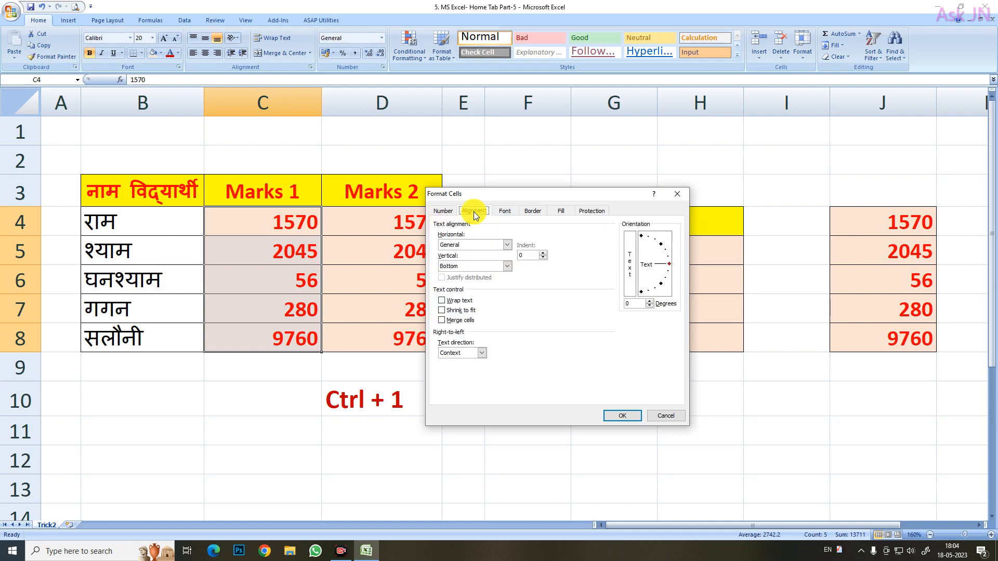
click(516, 212)
click(532, 211)
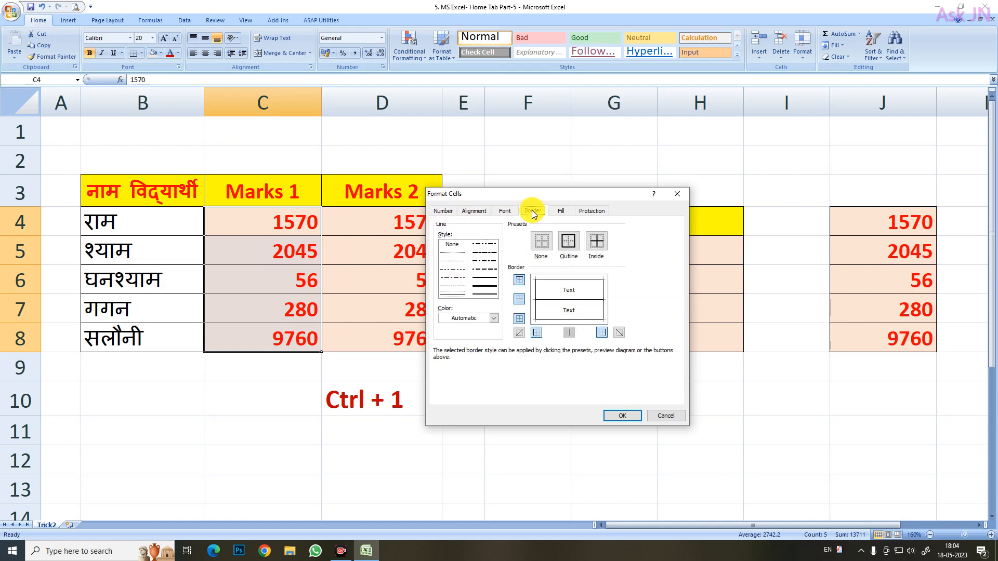
click(564, 213)
click(587, 211)
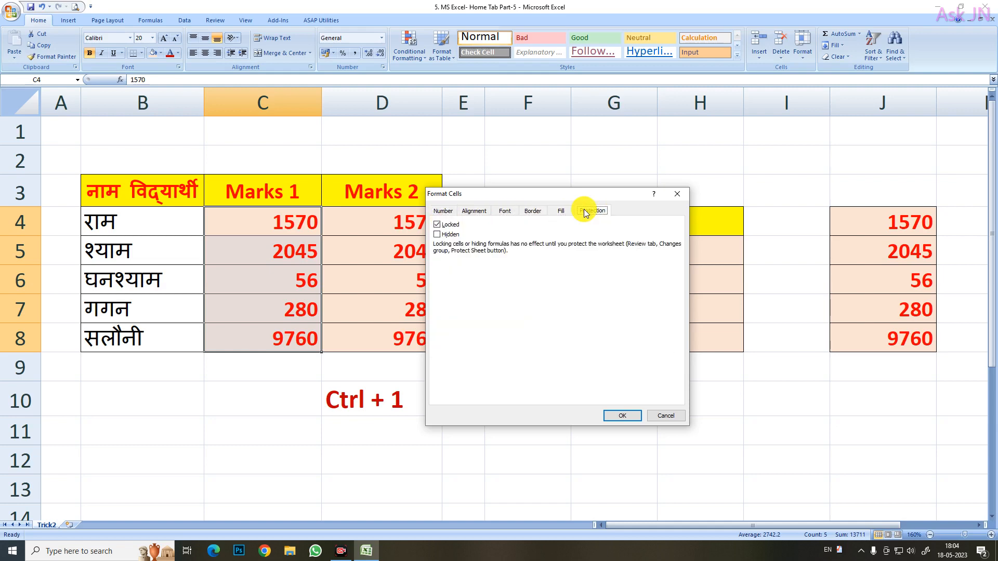
- Apply the Number format with two decimal places to the Marks 1 values in C4:C8
click(441, 212)
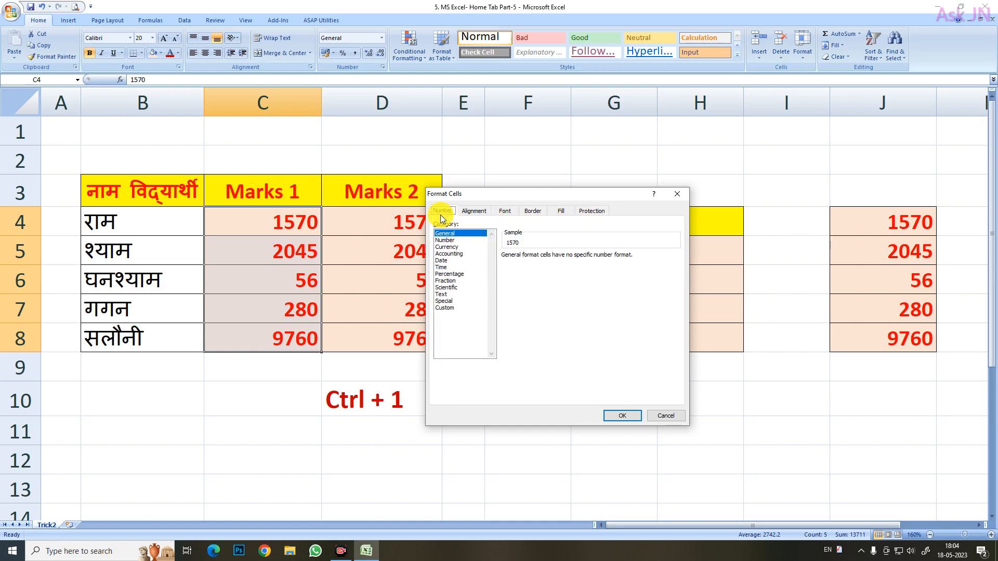
click(445, 240)
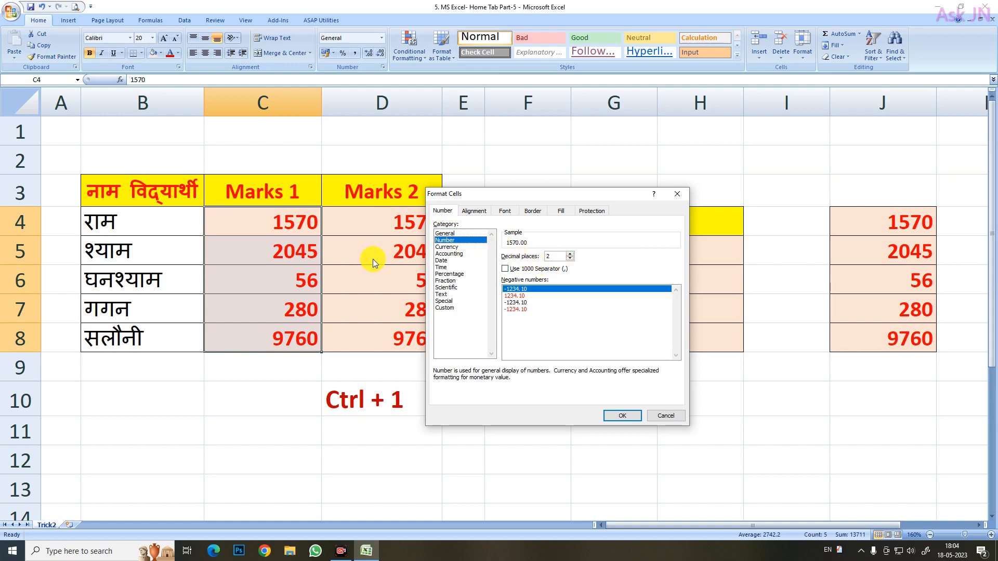
click(620, 417)
drag(264, 222, 268, 333)
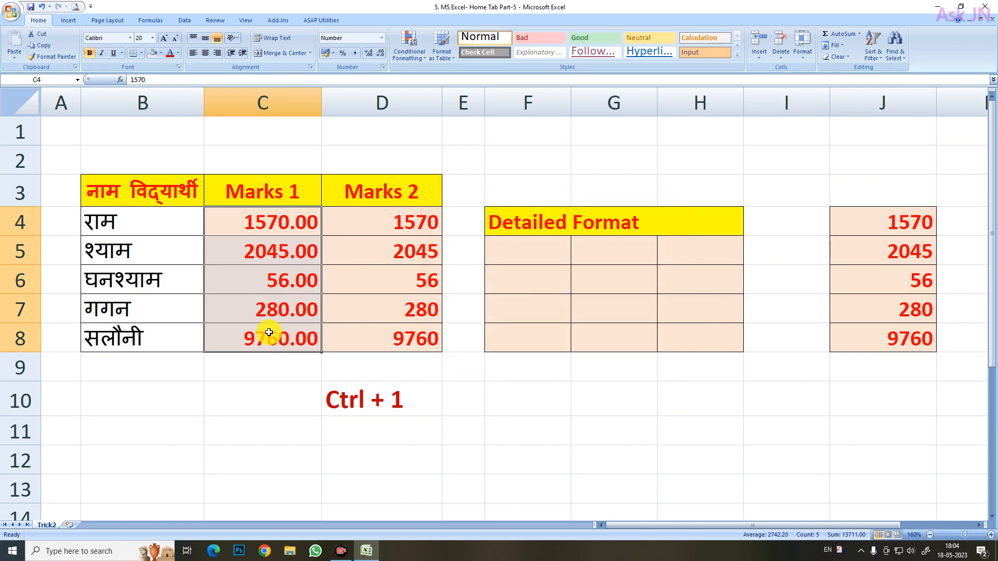
click(379, 55)
click(369, 55)
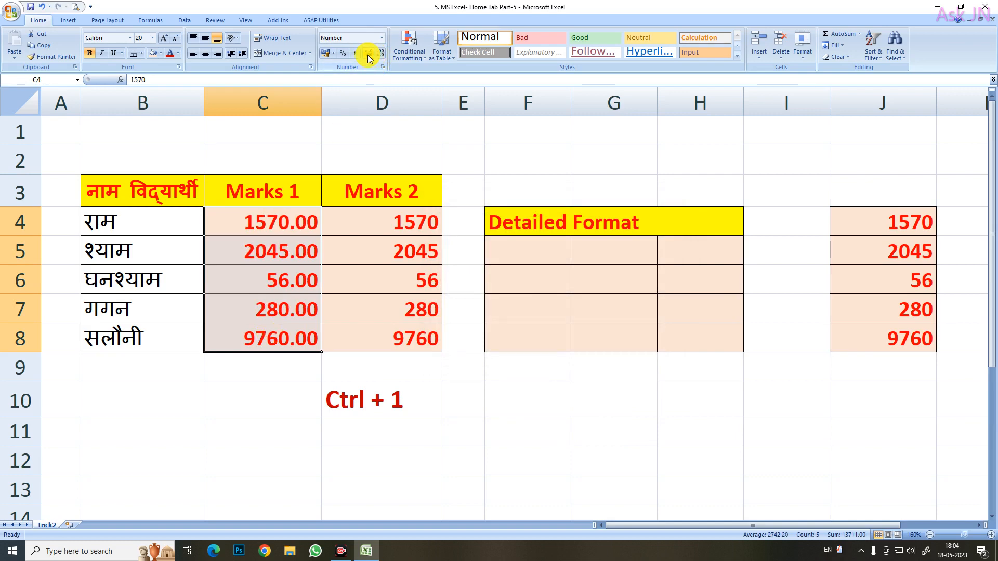
click(368, 55)
click(378, 53)
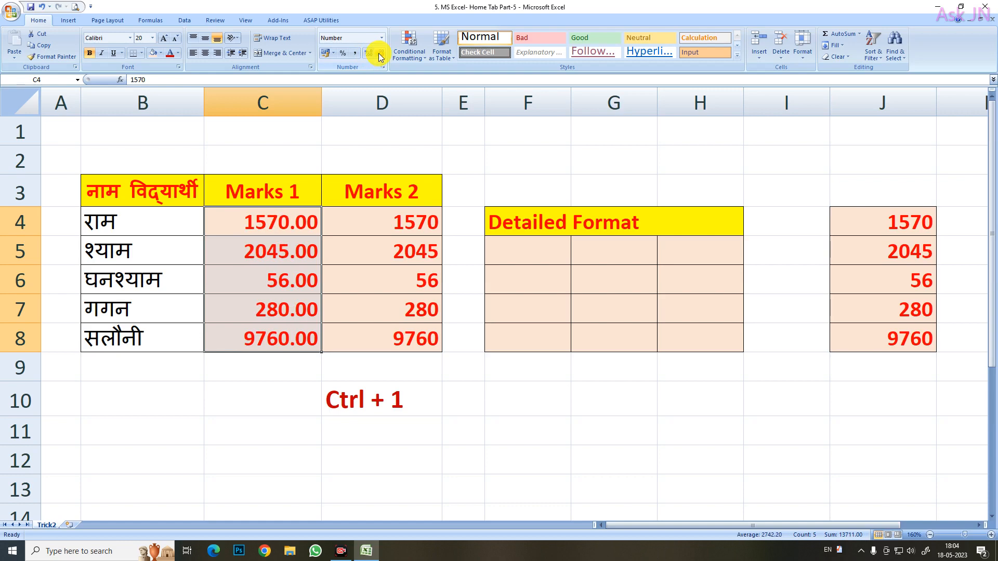
- Format the Marks 1 values in C4:C8 as Currency with the ₹ symbol and two decimal places
click(288, 227)
drag(288, 227, 291, 340)
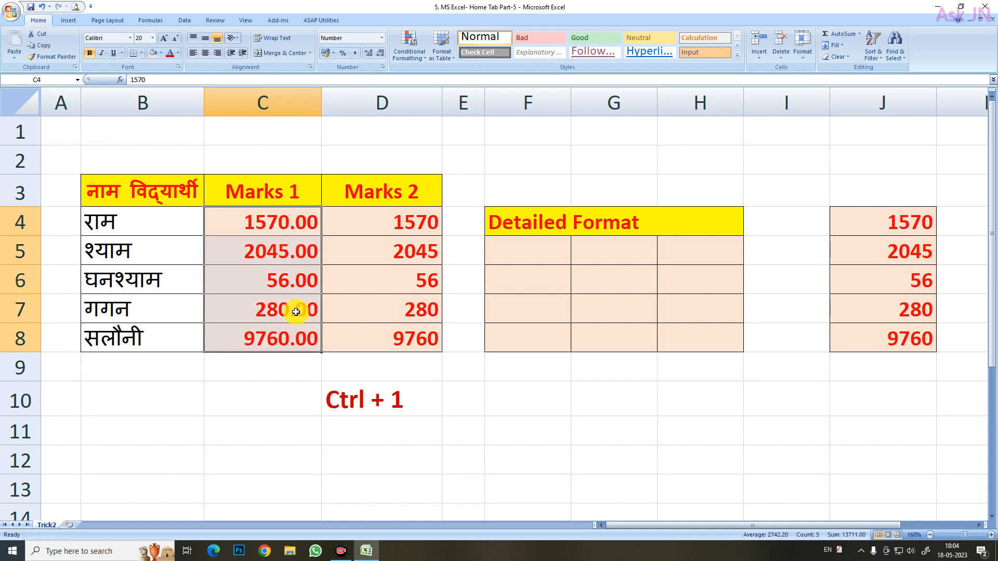
key(ctrl+1)
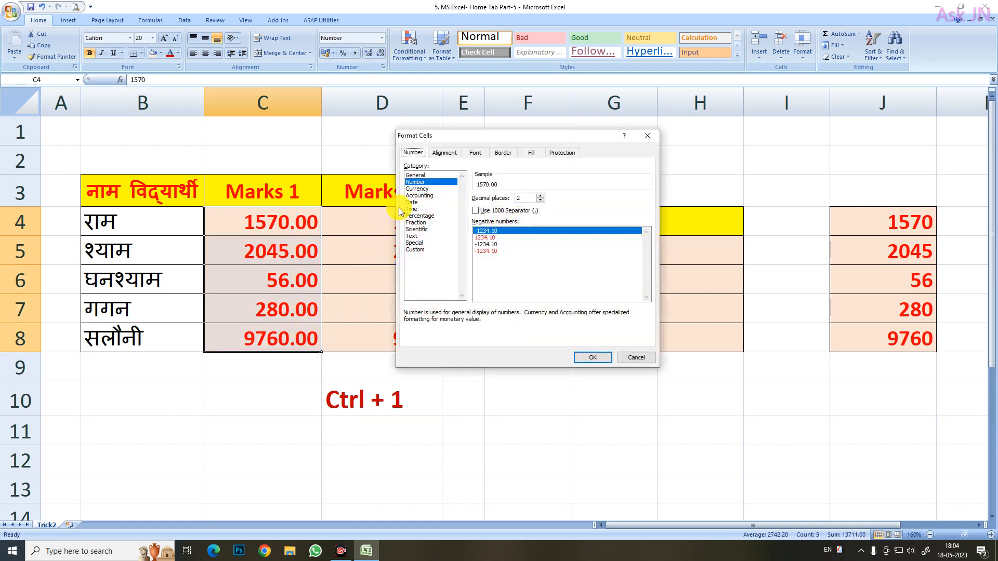
click(417, 189)
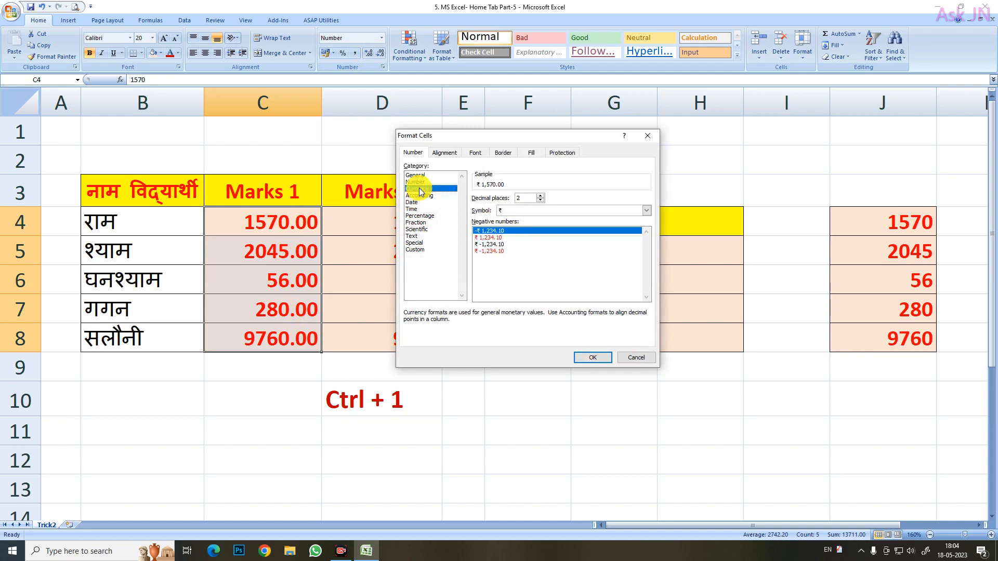
click(512, 211)
click(503, 226)
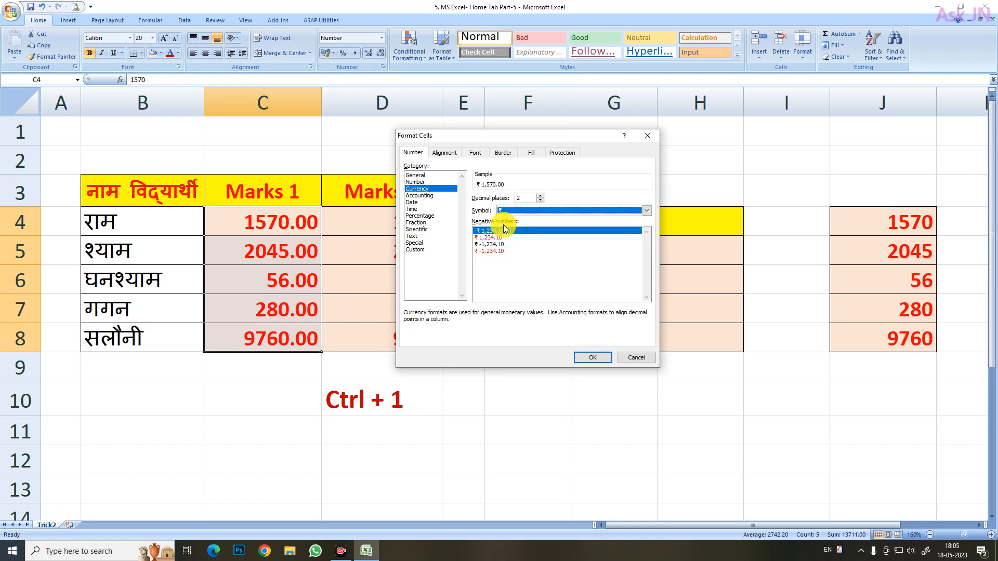
click(581, 359)
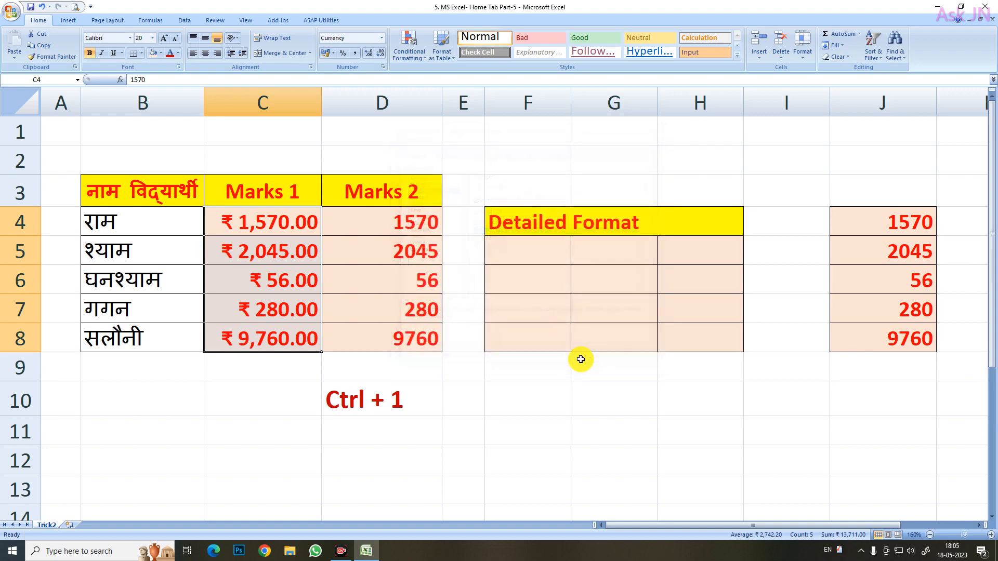
- Format the Marks 1 values in C4:C8 as Accounting with the ₹ symbol and two decimal places
click(289, 250)
click(258, 225)
click(265, 309)
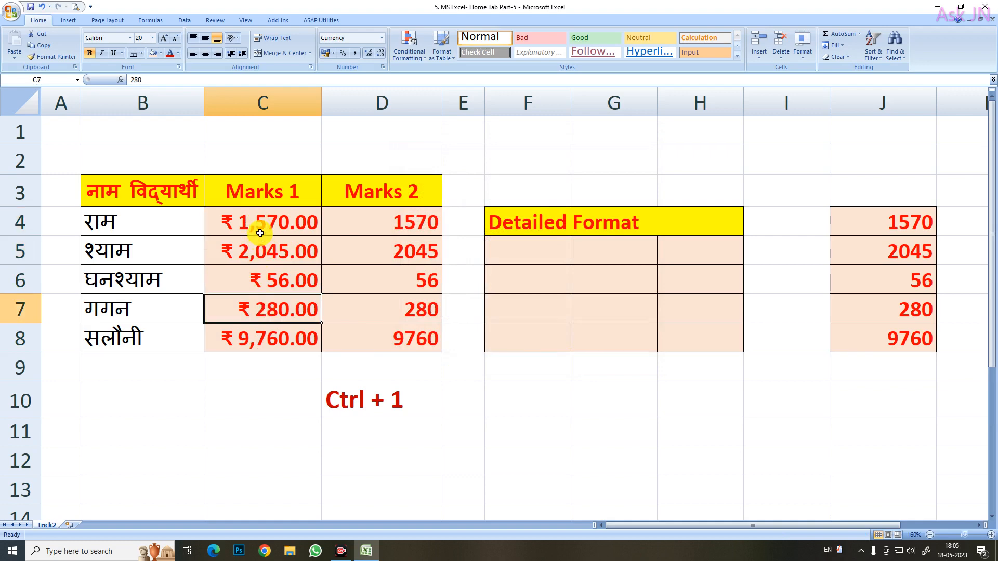
drag(261, 224, 266, 326)
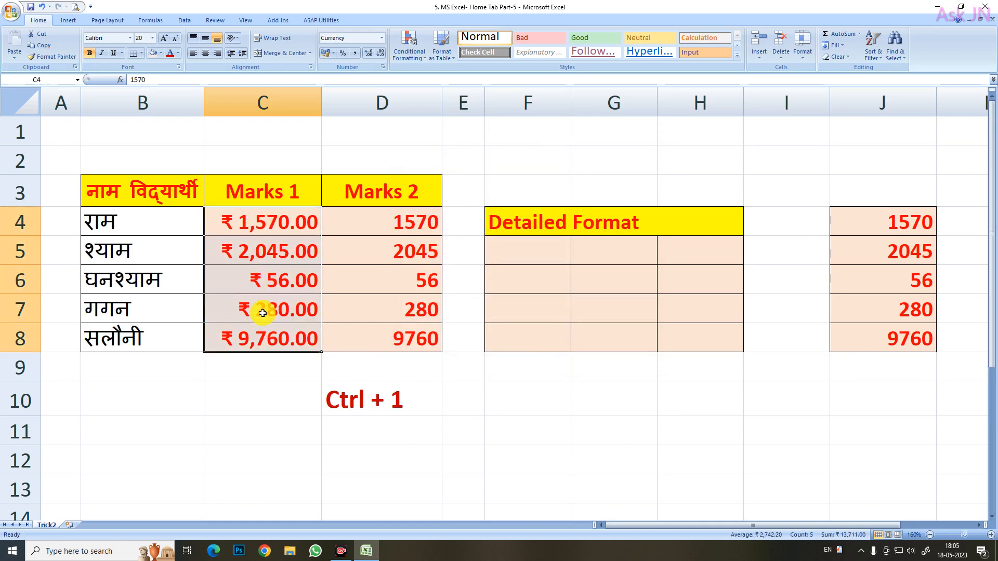
key(ctrl+1)
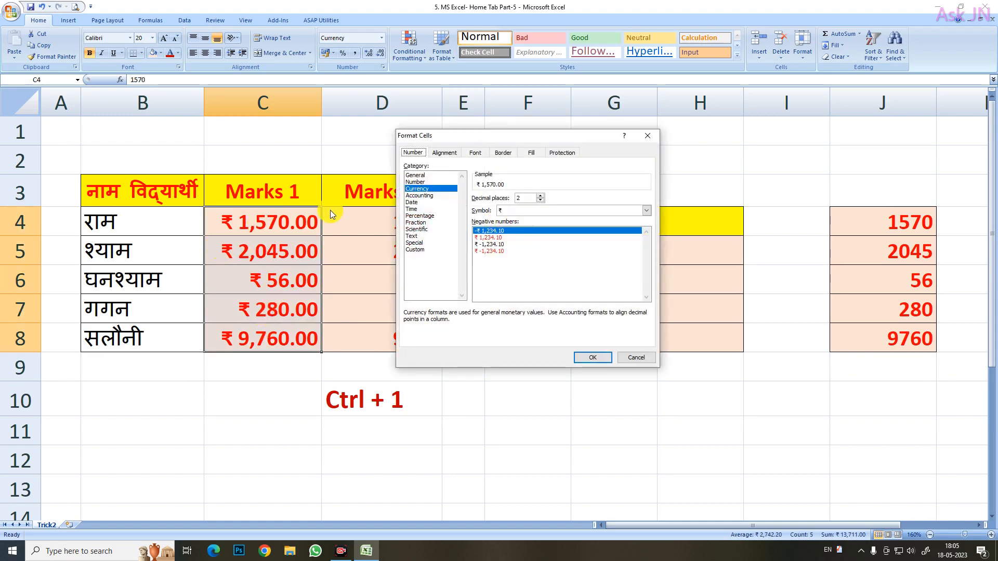
click(428, 195)
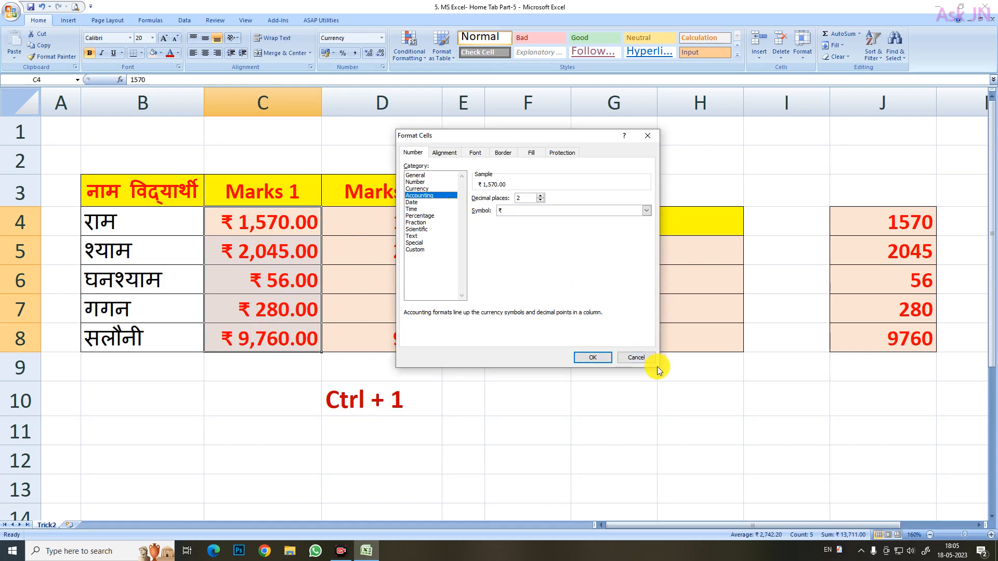
click(592, 358)
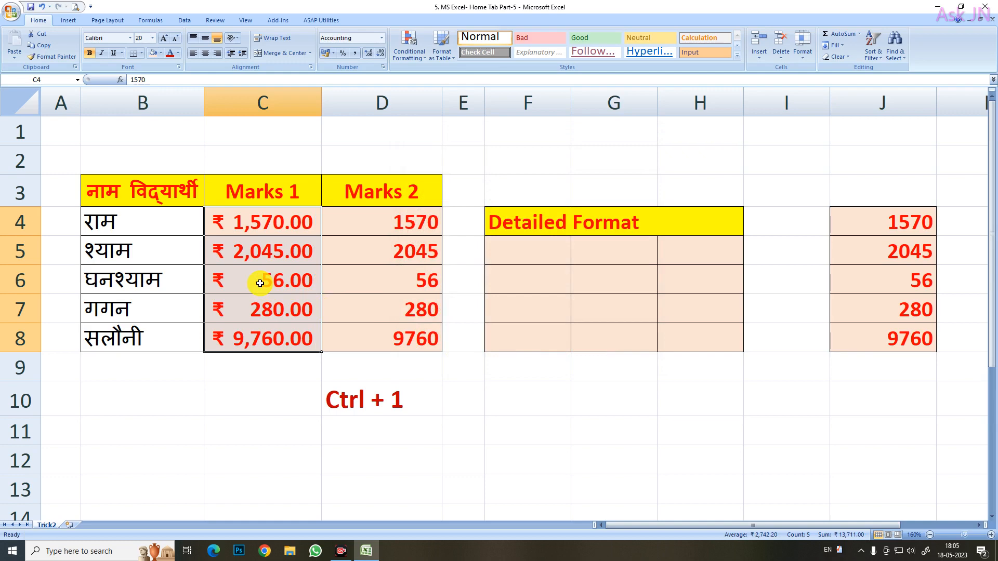
- Preview the Time, Percentage and General number formats for the Marks 1 values in C4:C8
key(ctrl+1)
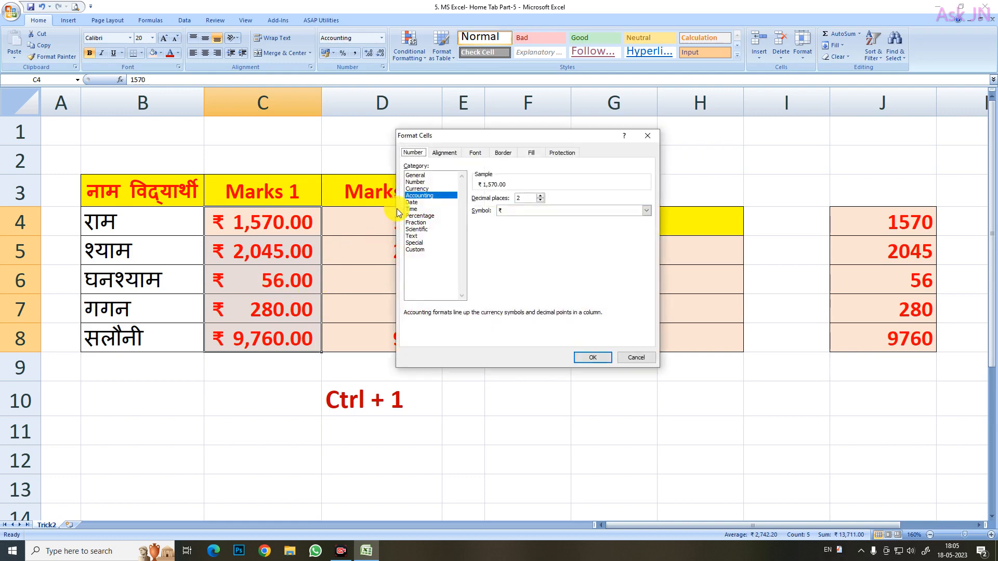
click(410, 209)
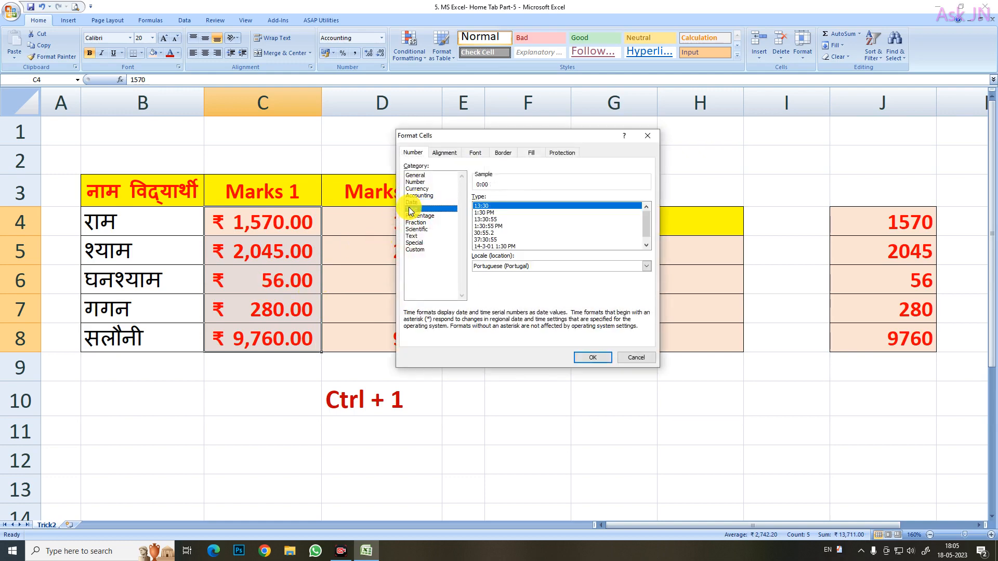
click(417, 216)
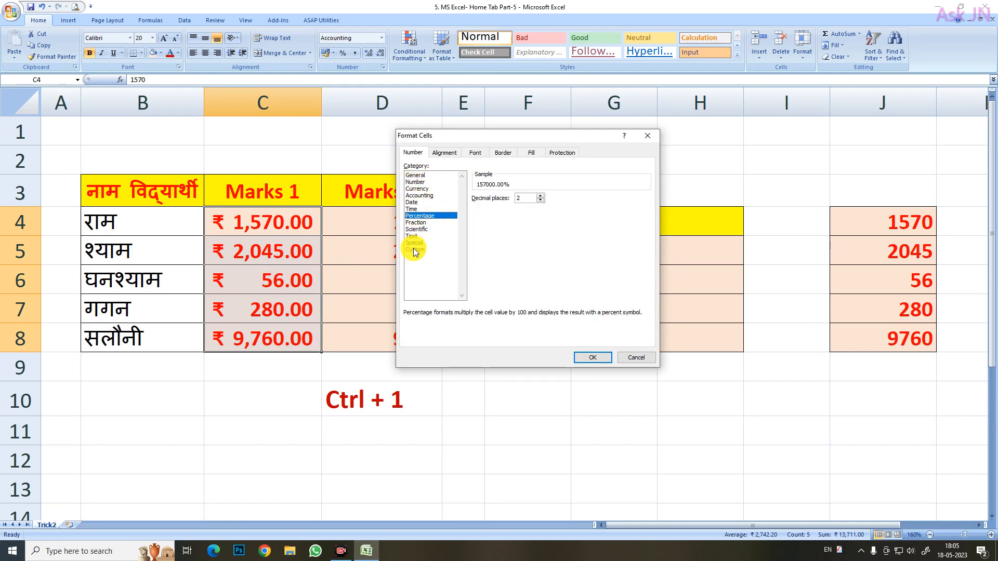
click(415, 175)
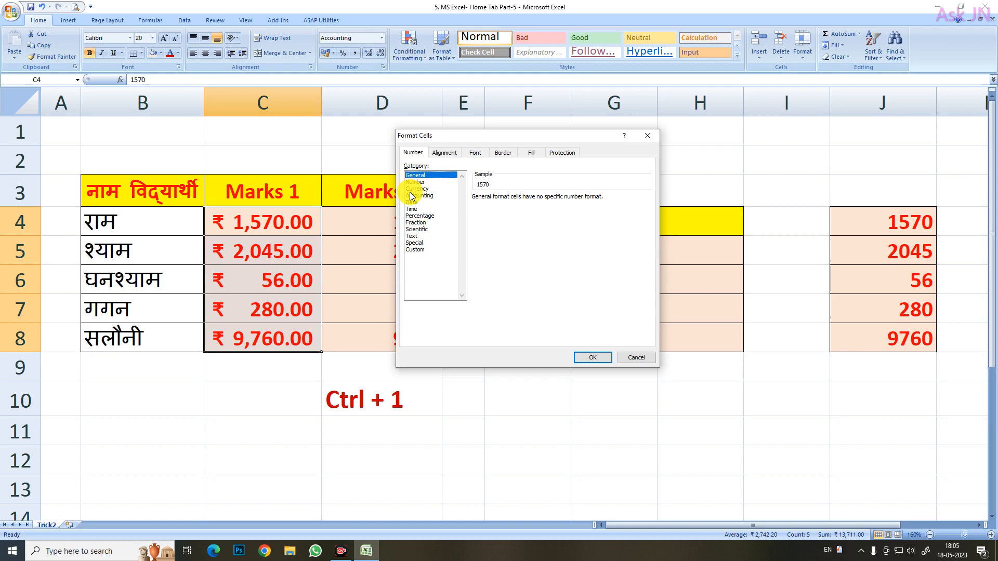
- Apply the custom number format 0000 to the Marks 1 values in C4:C8
click(414, 249)
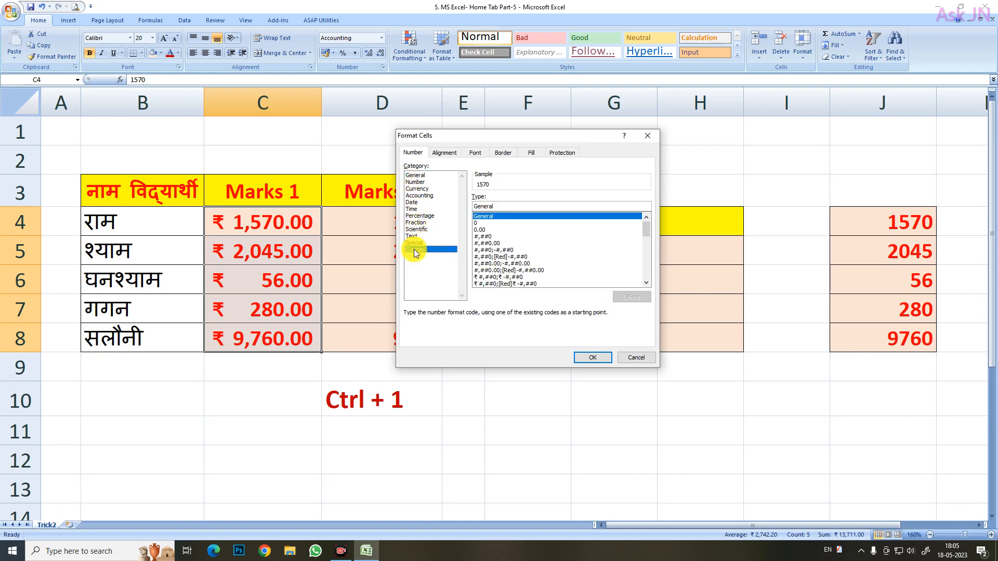
click(511, 263)
scroll(514, 266, down, 5)
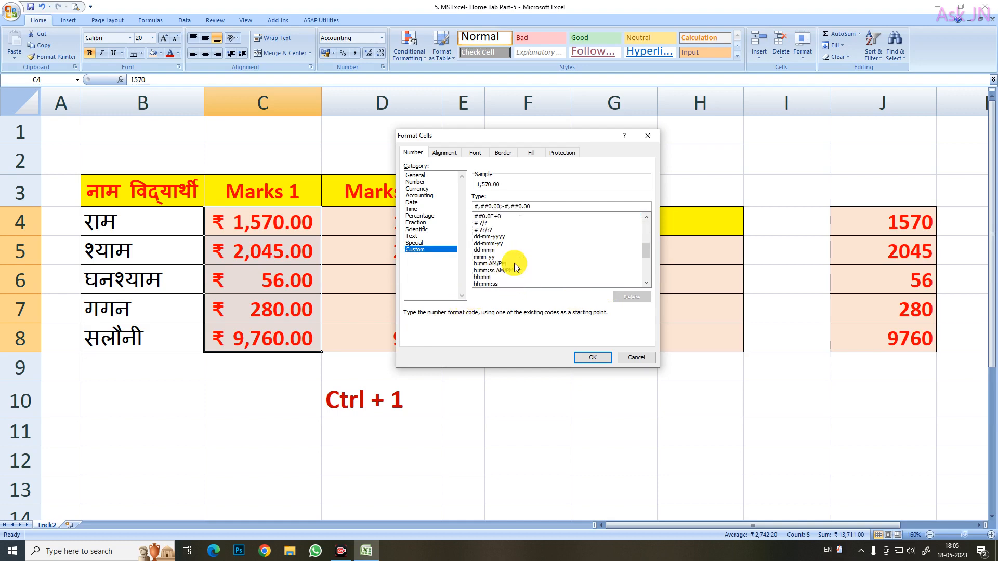
scroll(512, 260, up, 6)
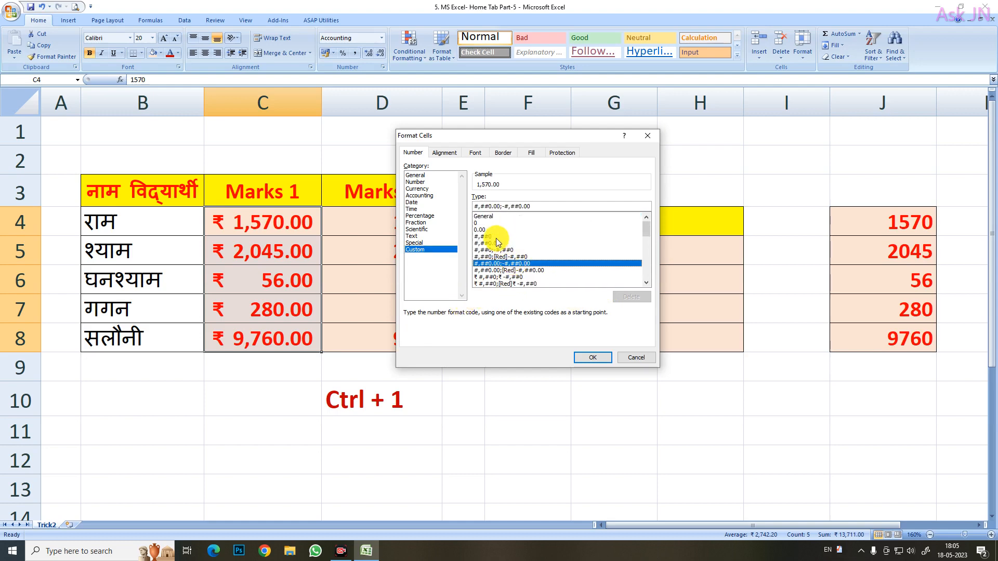
click(496, 237)
drag(500, 203, 482, 205)
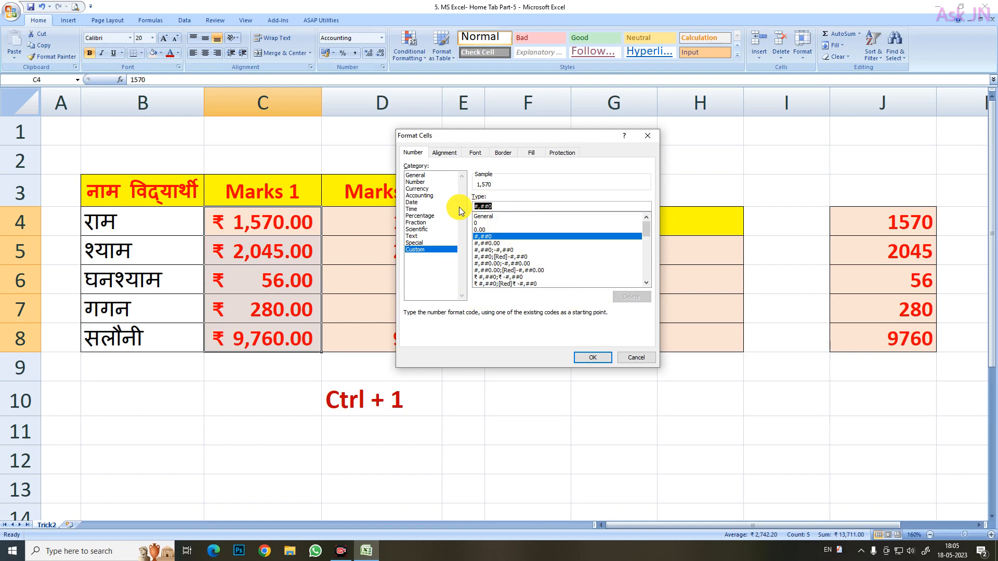
text(0000)
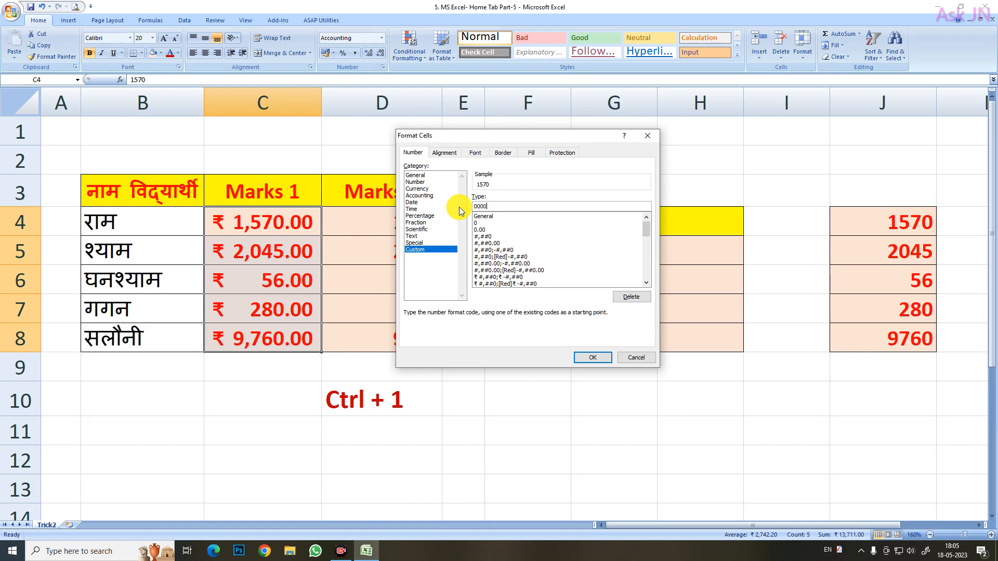
click(591, 357)
- Check the custom format on the individual Marks 1 cells and test it by entering 589756 in C7
click(261, 222)
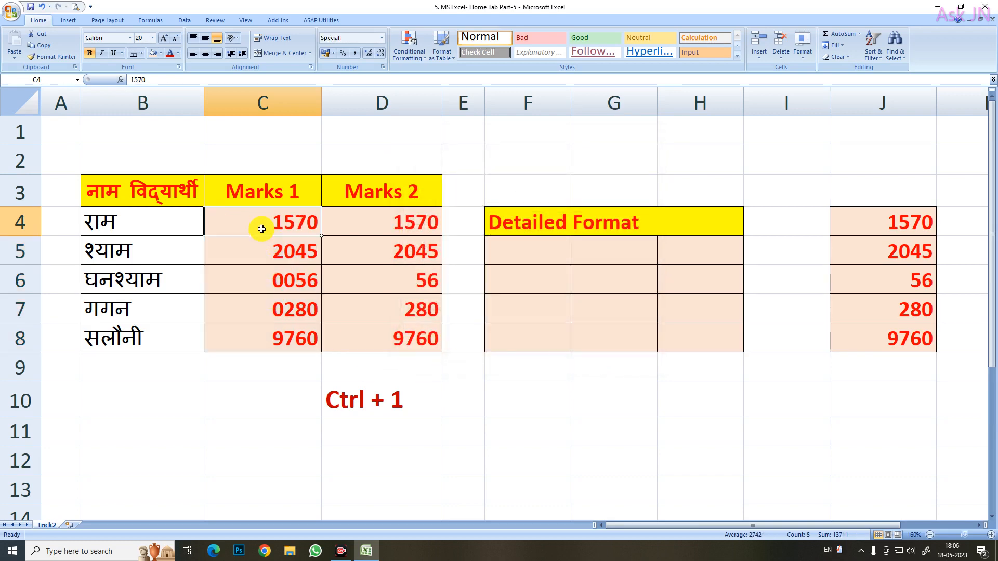
click(260, 251)
click(260, 280)
click(260, 322)
click(281, 281)
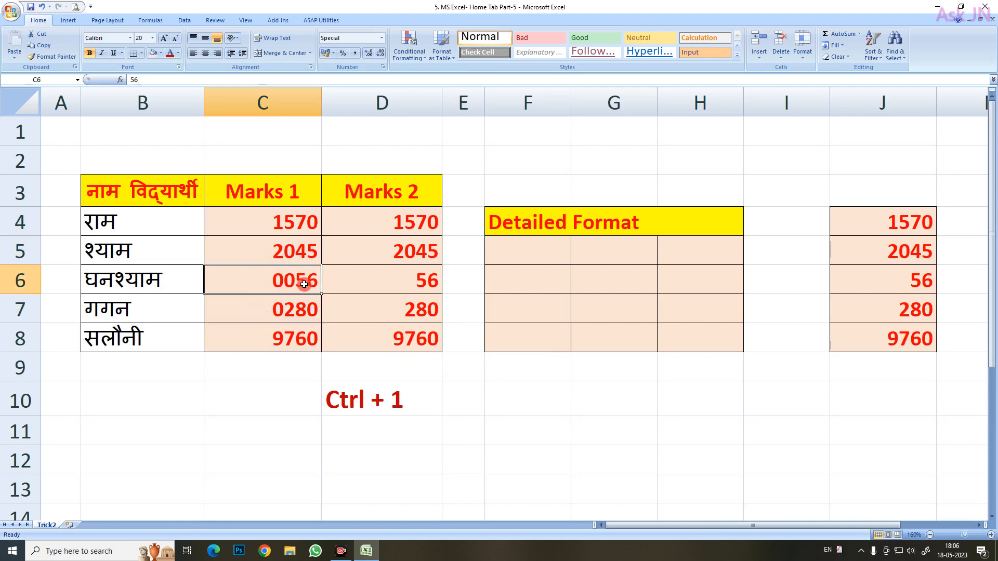
click(277, 281)
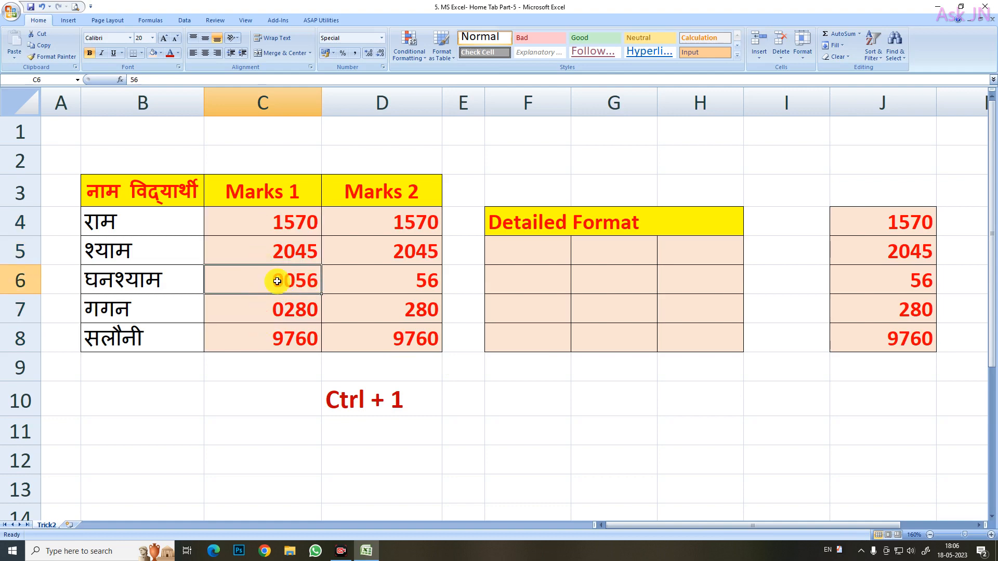
click(279, 312)
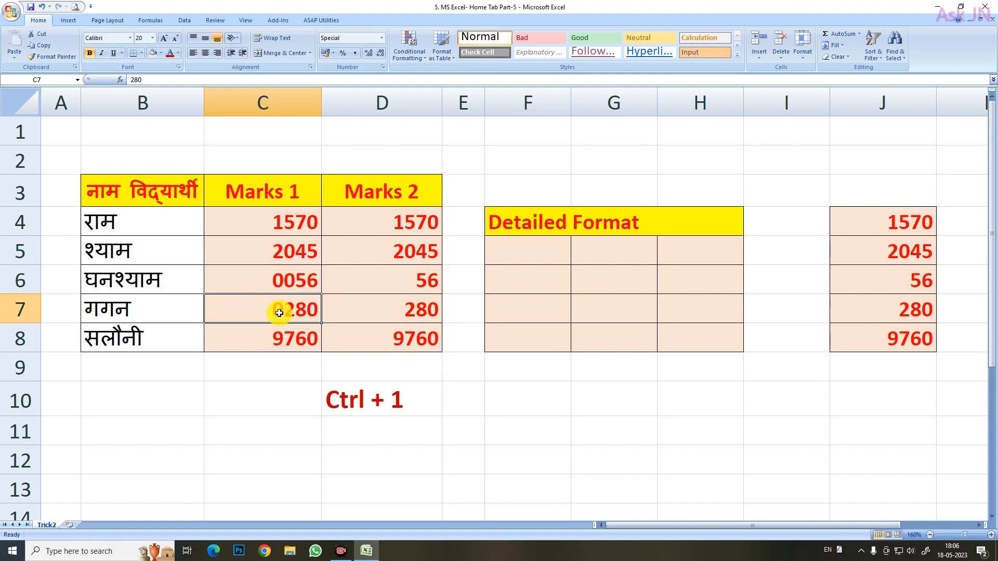
text(589756)
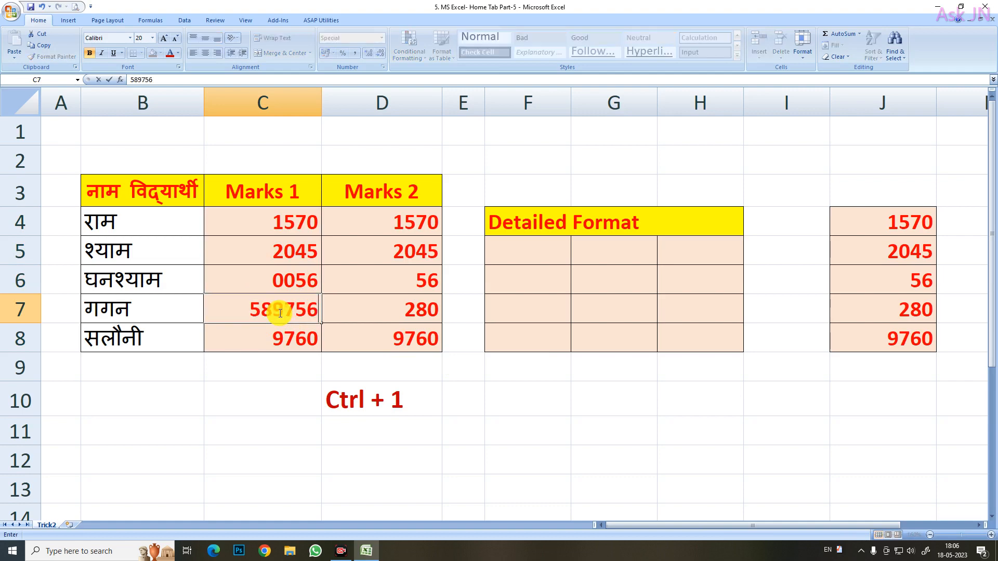
key(Return)
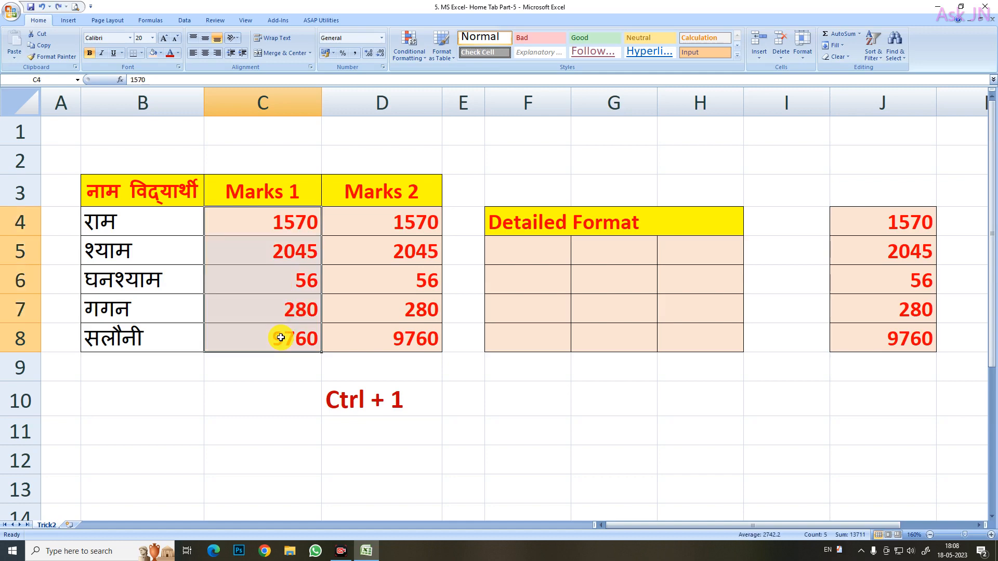
- Review the horizontal and vertical text alignment options for C4:C8 and set the horizontal alignment to Center Across Selection
key(ctrl+1)
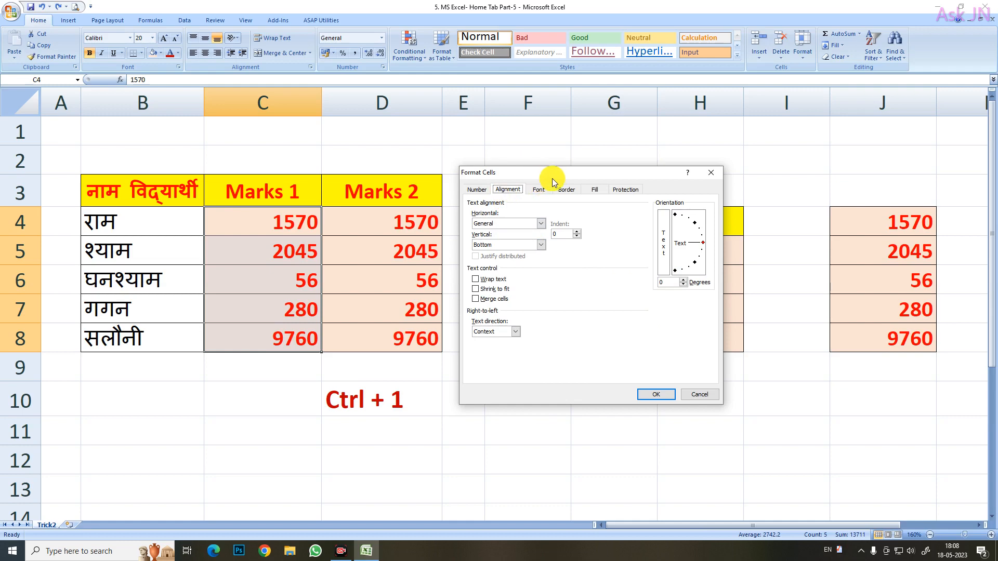
click(541, 227)
click(539, 231)
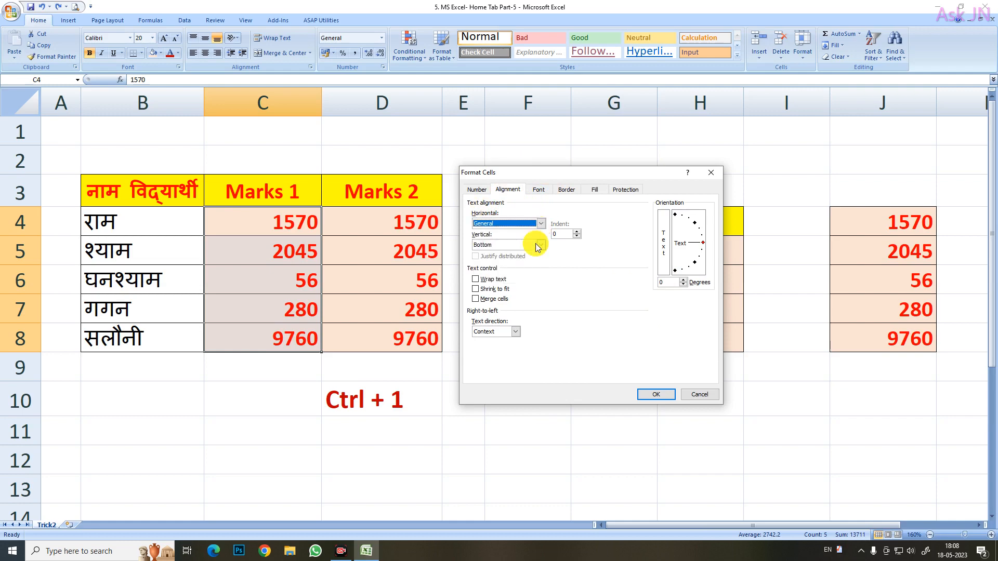
click(539, 246)
click(542, 245)
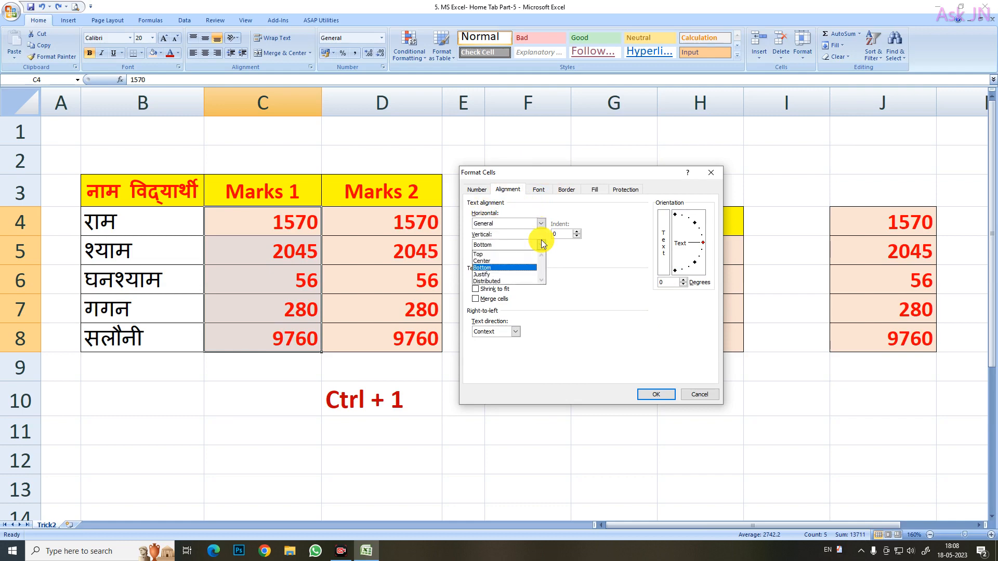
click(542, 244)
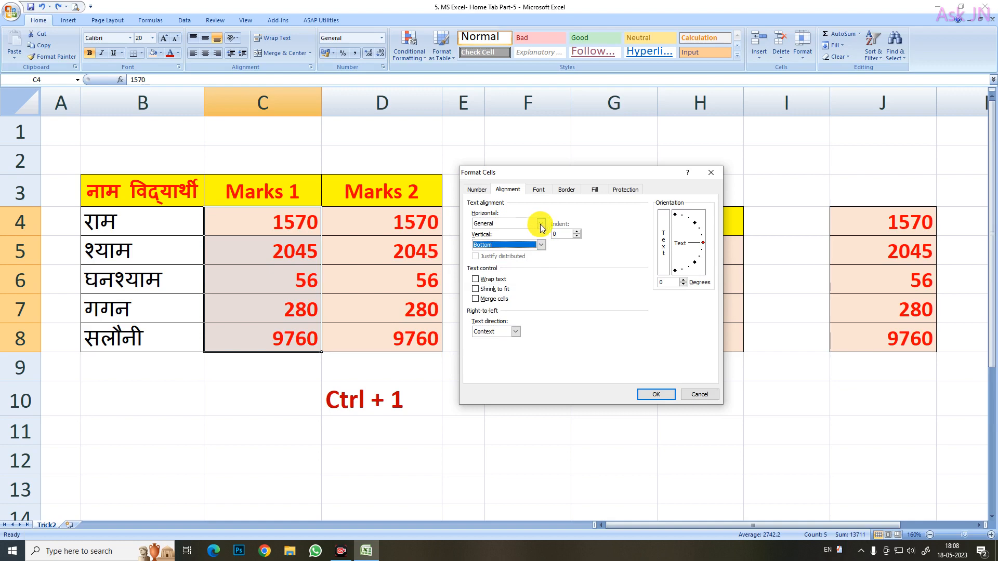
click(541, 223)
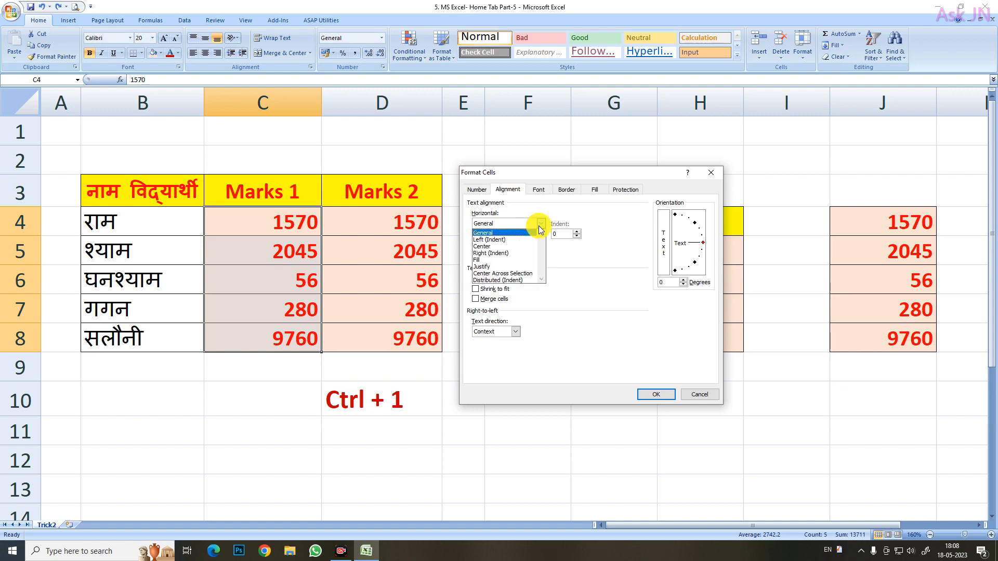
click(508, 274)
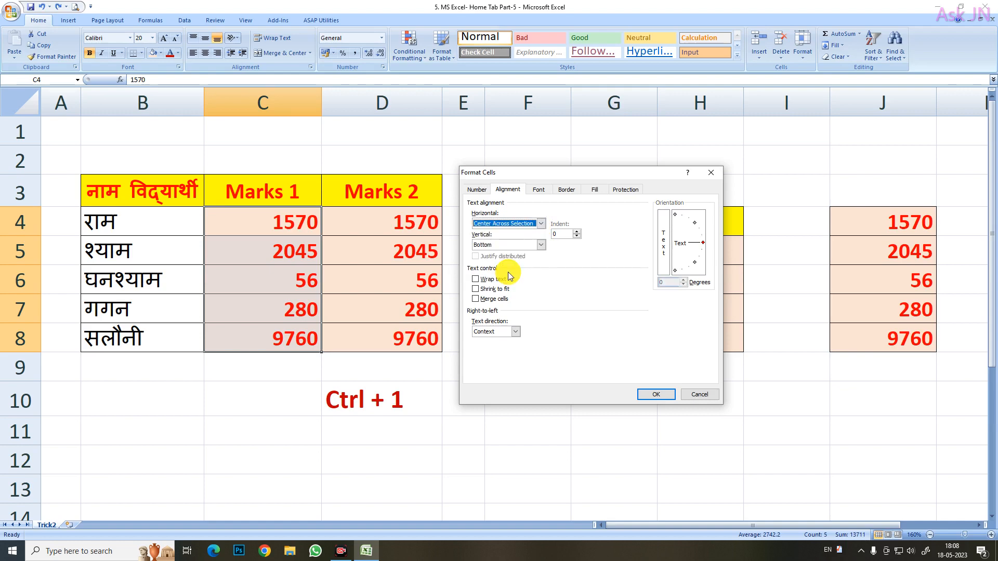
click(655, 394)
- Merge and center the Detailed Format heading across F4:H4
click(543, 308)
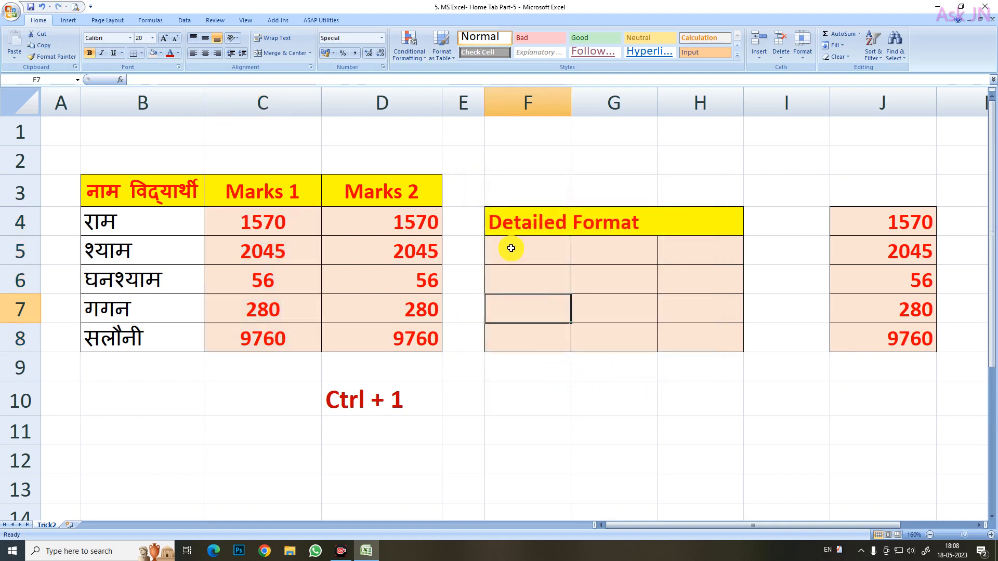
click(506, 223)
click(500, 274)
click(502, 214)
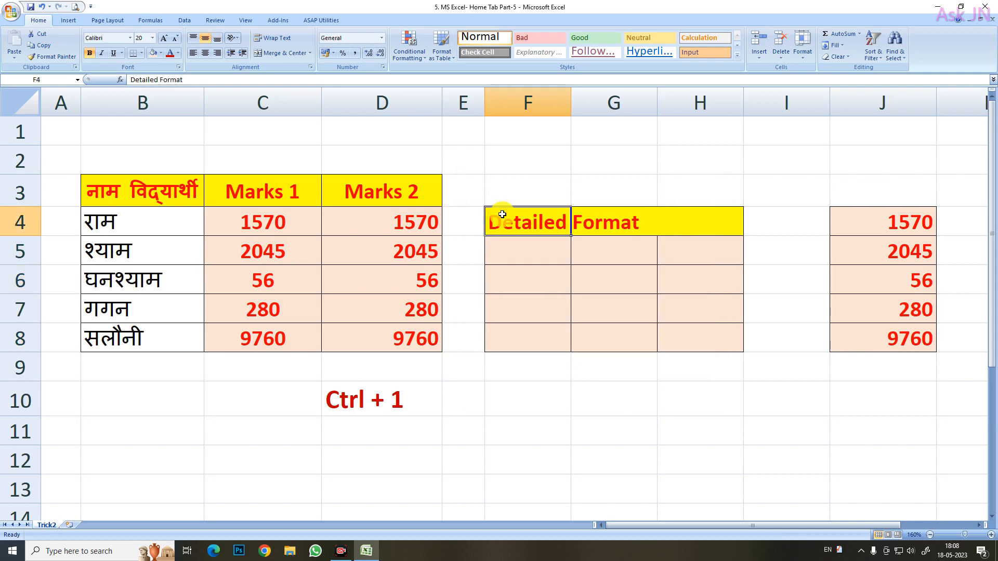
click(520, 267)
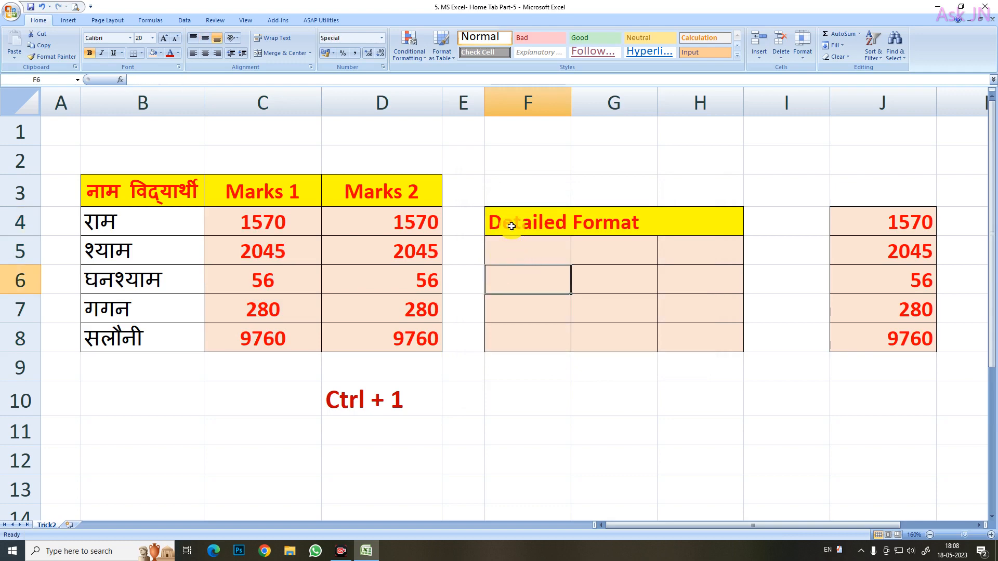
drag(511, 226, 675, 223)
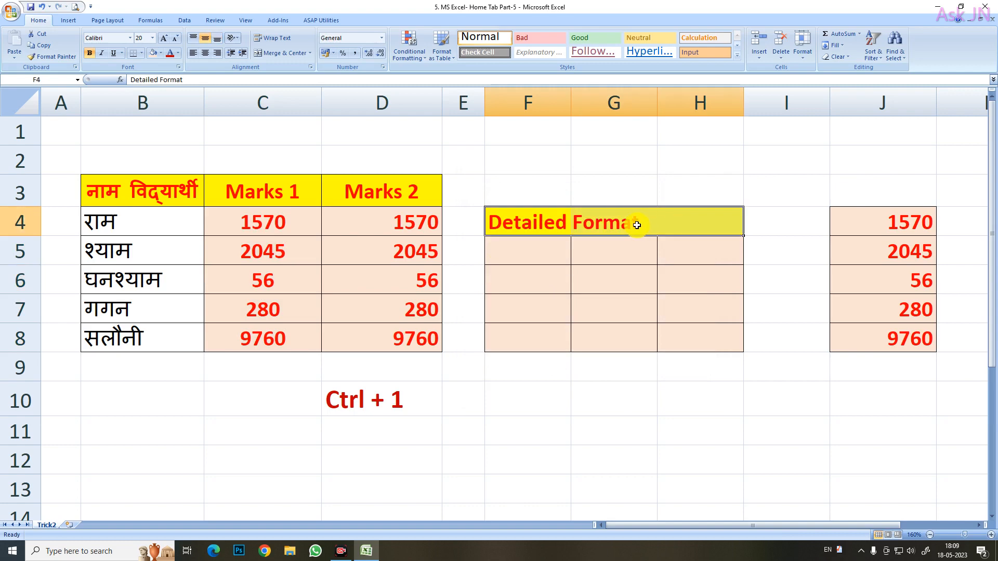
click(280, 54)
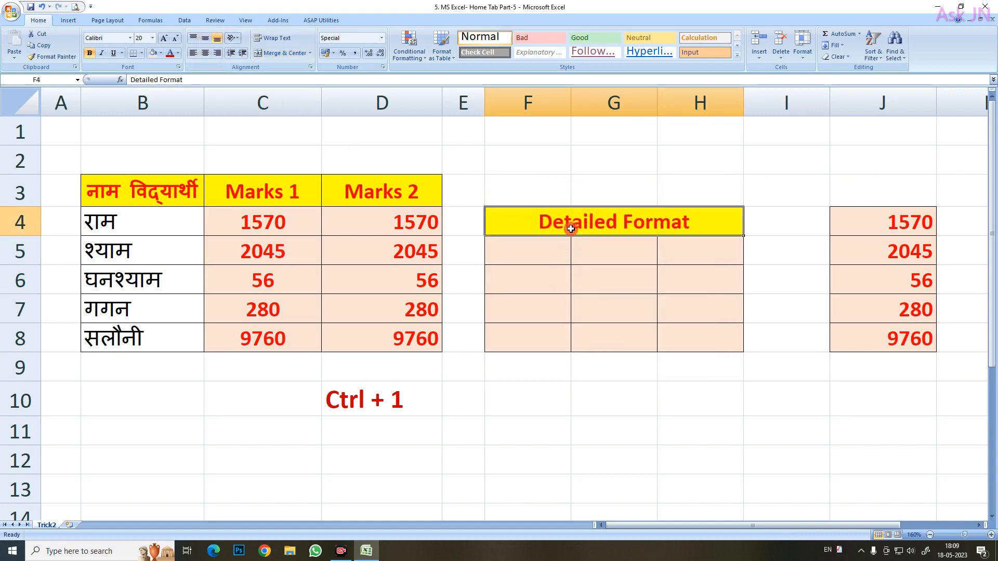
- Try a selection from F3 down to F8 through the merged heading, and undo the merge of F4:H4
click(593, 275)
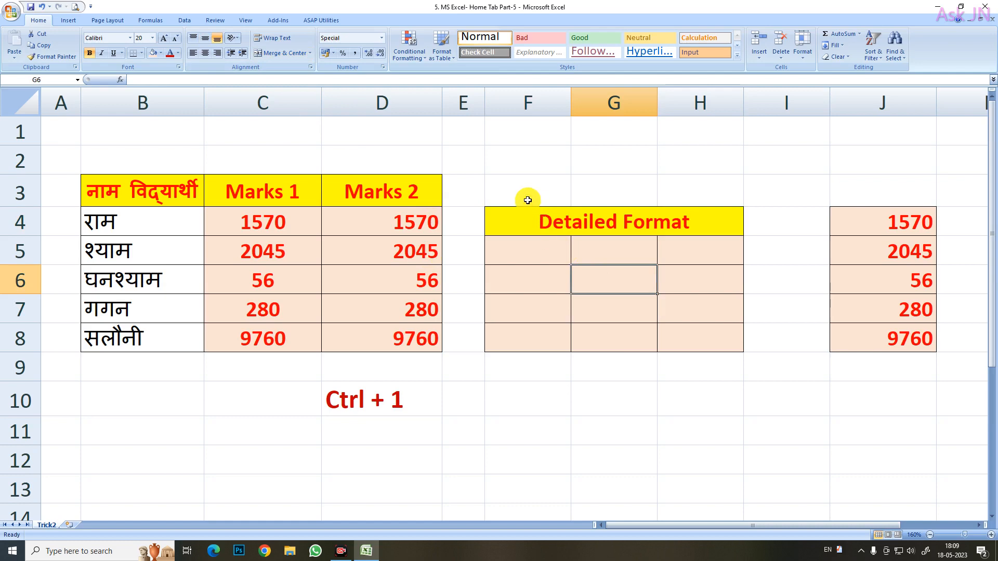
drag(527, 200, 549, 331)
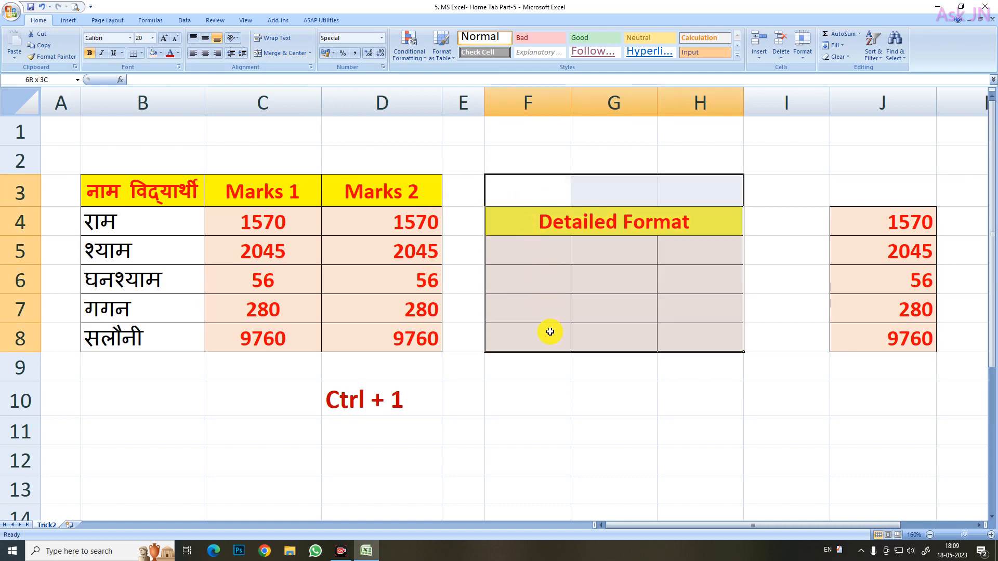
click(534, 281)
click(543, 221)
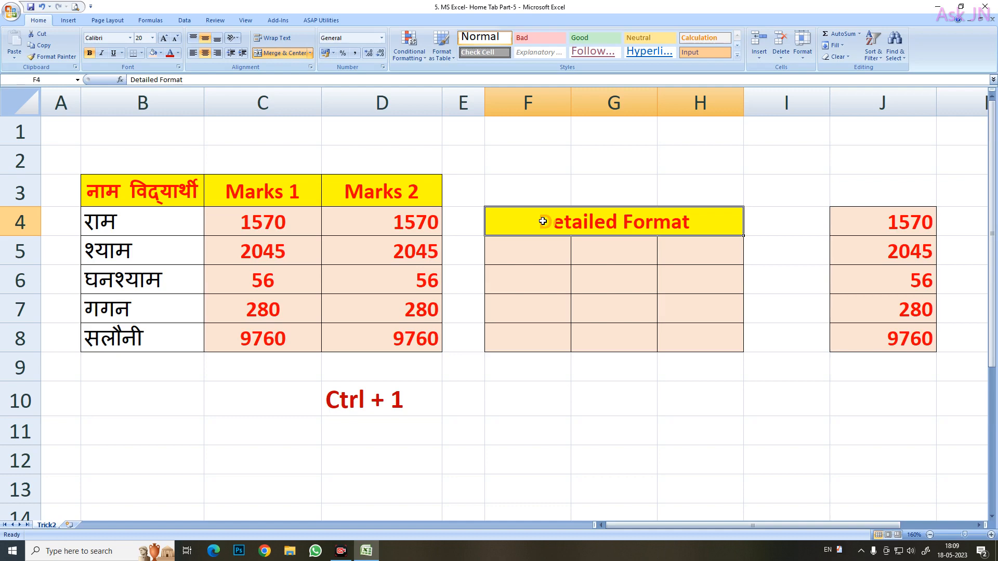
key(ctrl+z)
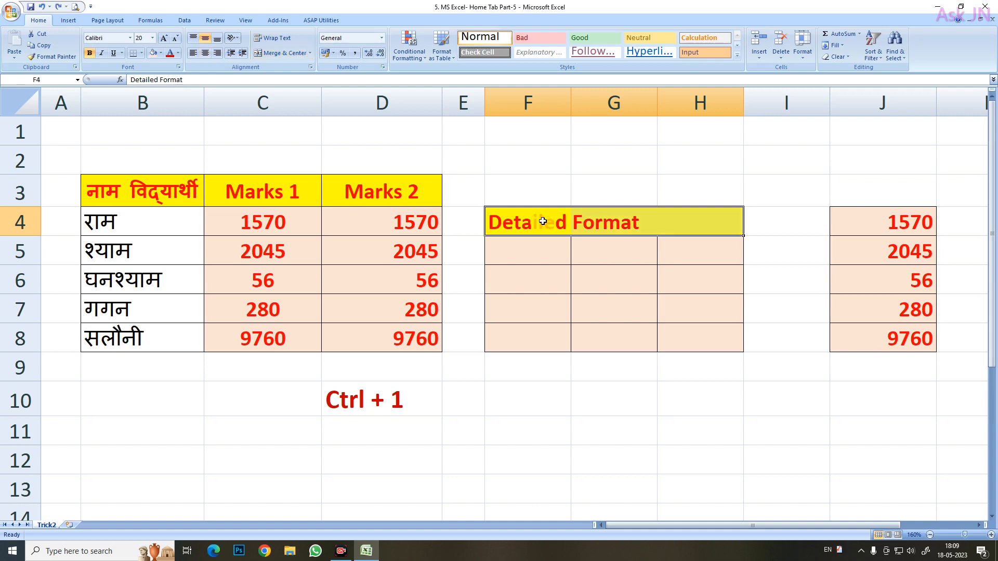
click(616, 280)
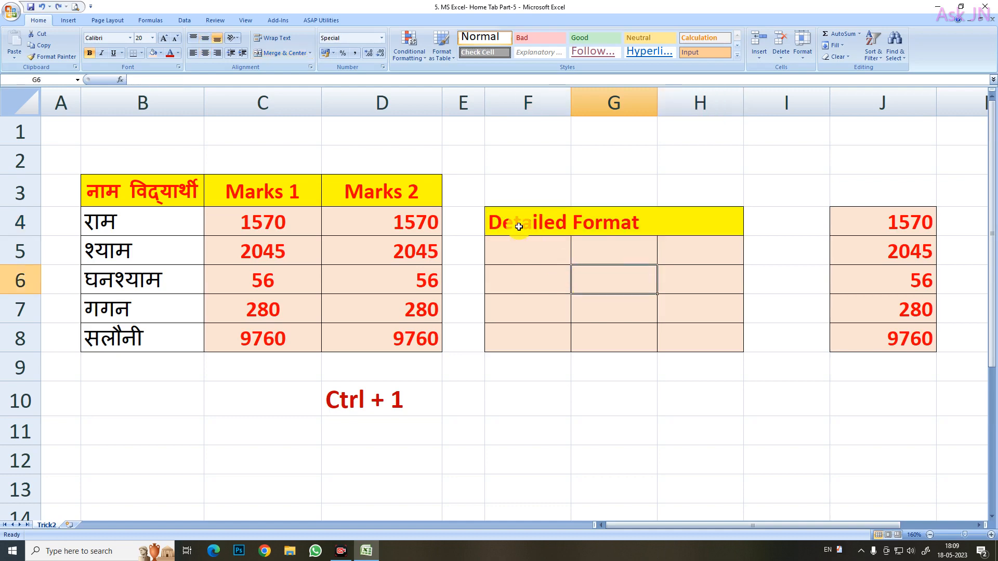
- Center the Detailed Format heading over F4:H4 with Center Across Selection and check that its cells can be selected individually
drag(517, 225, 701, 228)
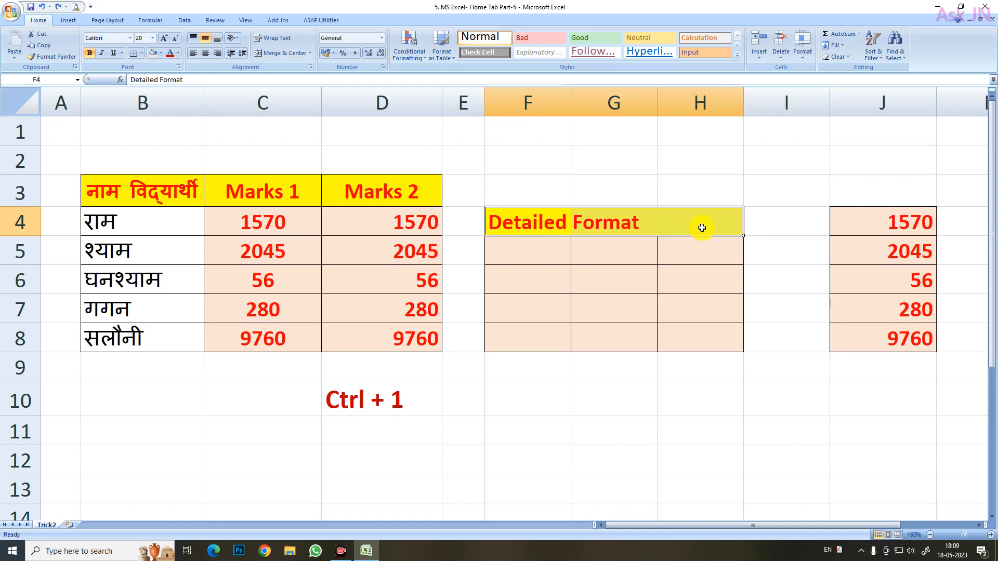
key(ctrl+1)
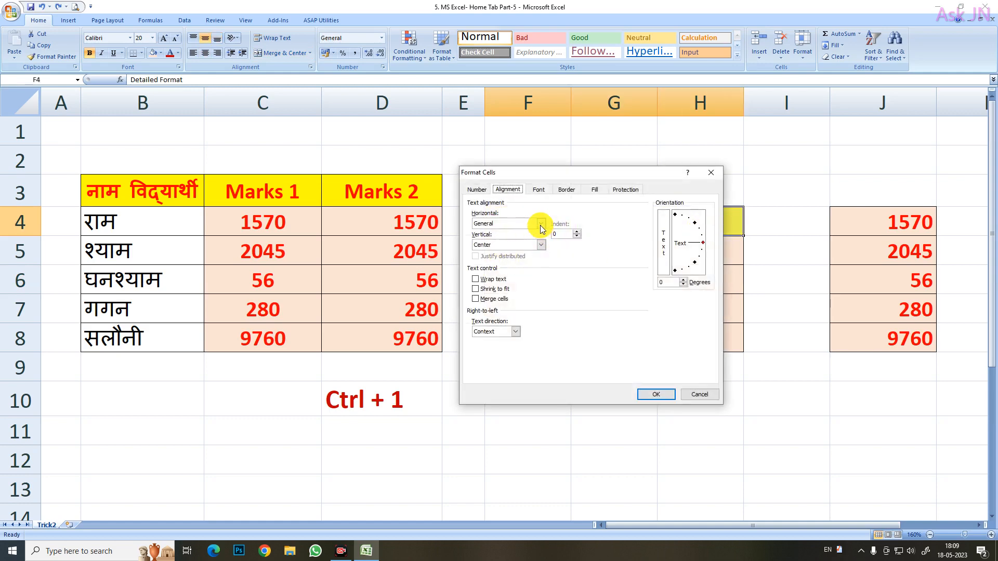
click(540, 224)
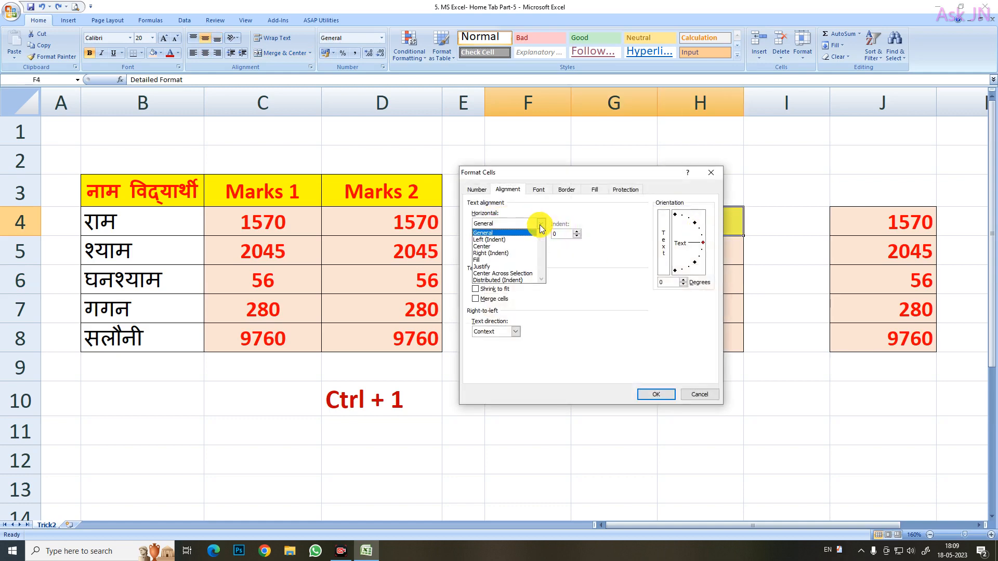
click(500, 274)
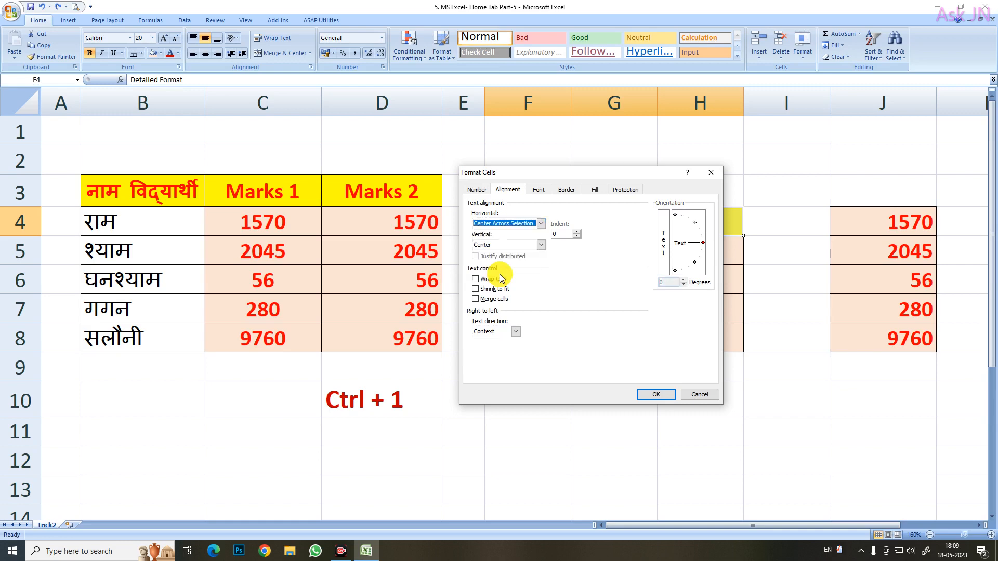
click(541, 245)
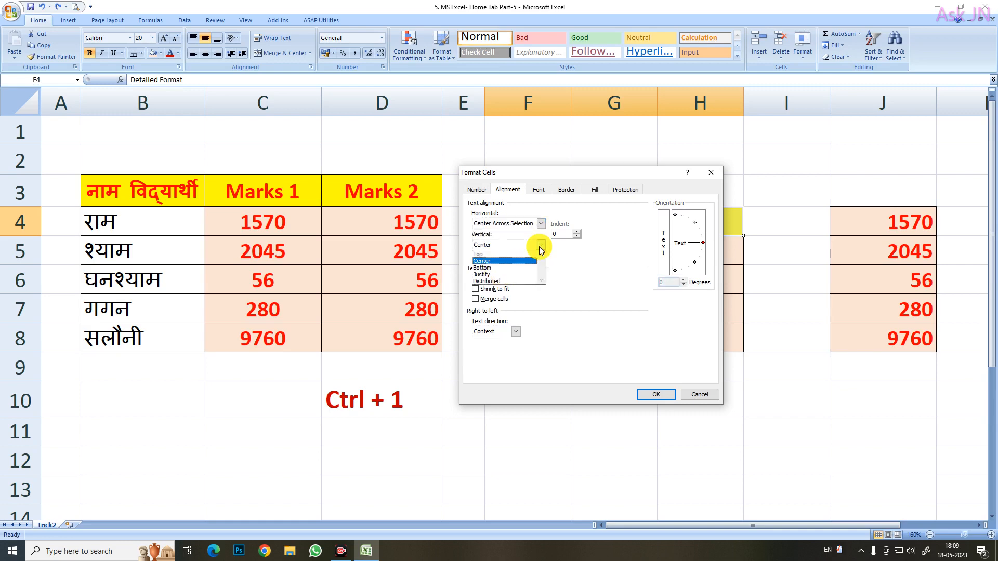
click(539, 246)
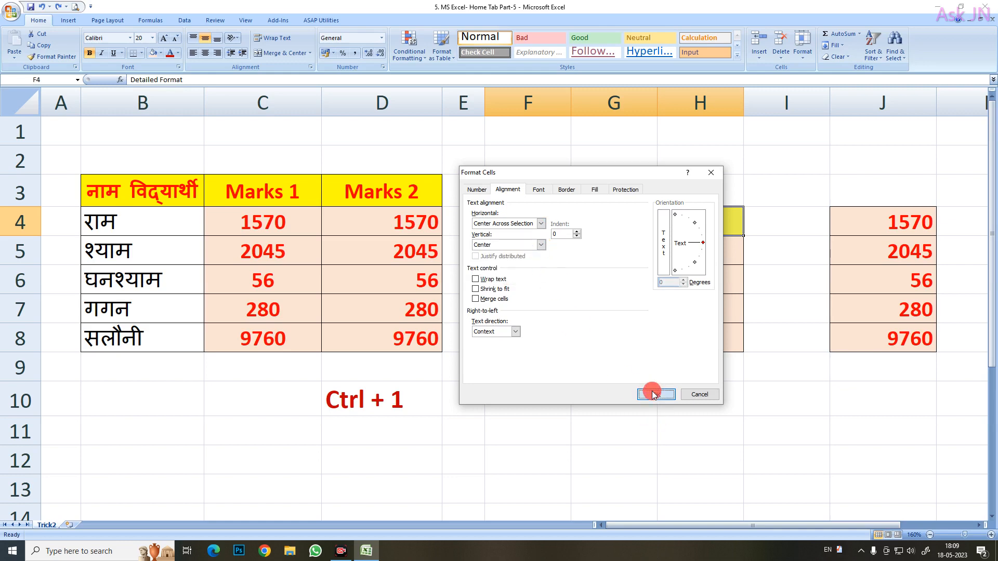
click(653, 394)
click(543, 224)
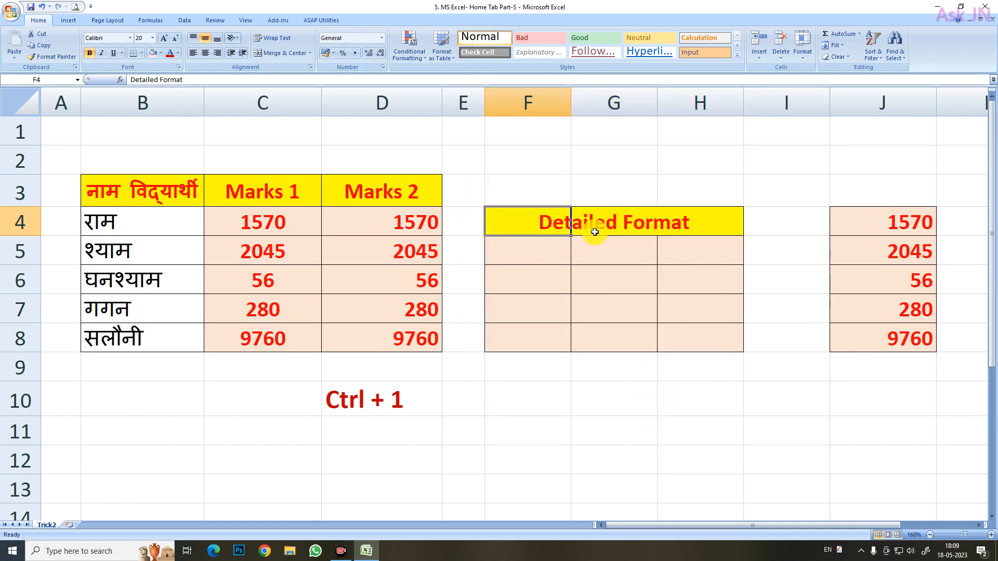
click(594, 229)
click(512, 223)
click(635, 222)
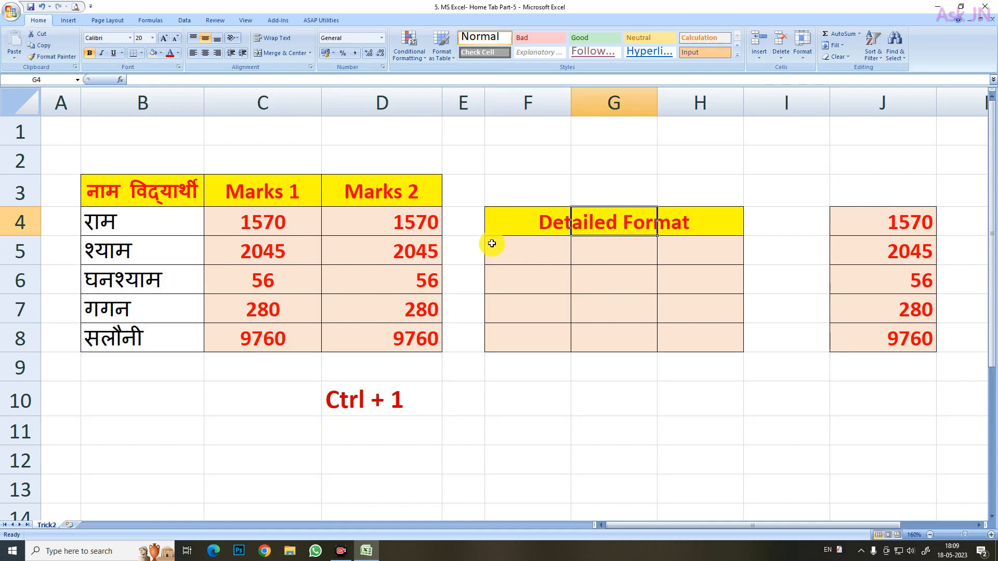
- Extend selections down columns F and G through the Detailed Format heading to check that each column can be selected separately
click(506, 201)
key(shift+Down)
key(shift+Down)
key(shift+Down)
key(shift+Down)
key(shift+Down)
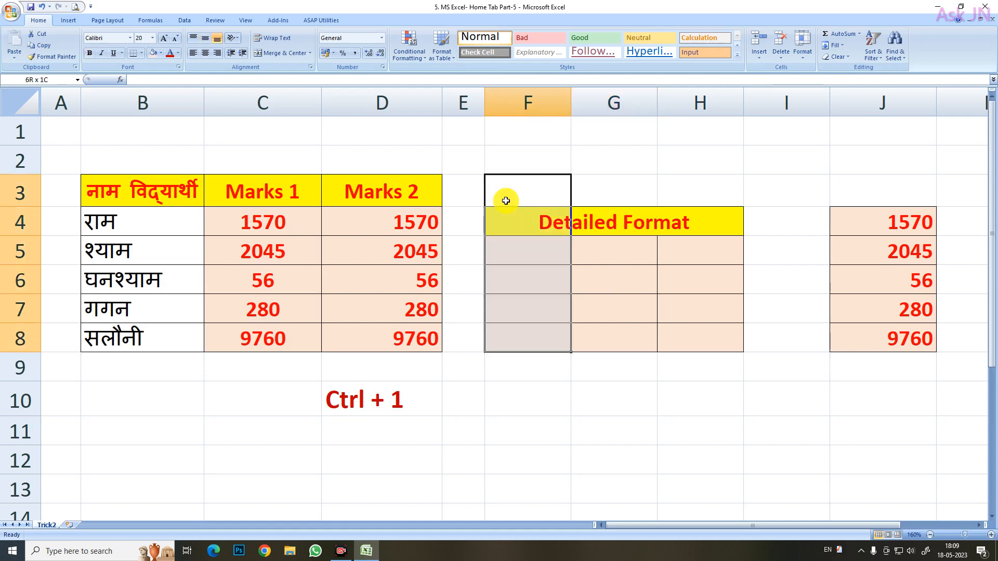
key(Right)
key(Down)
key(shift+Down)
key(shift+Down)
key(shift+Down)
key(shift+Down)
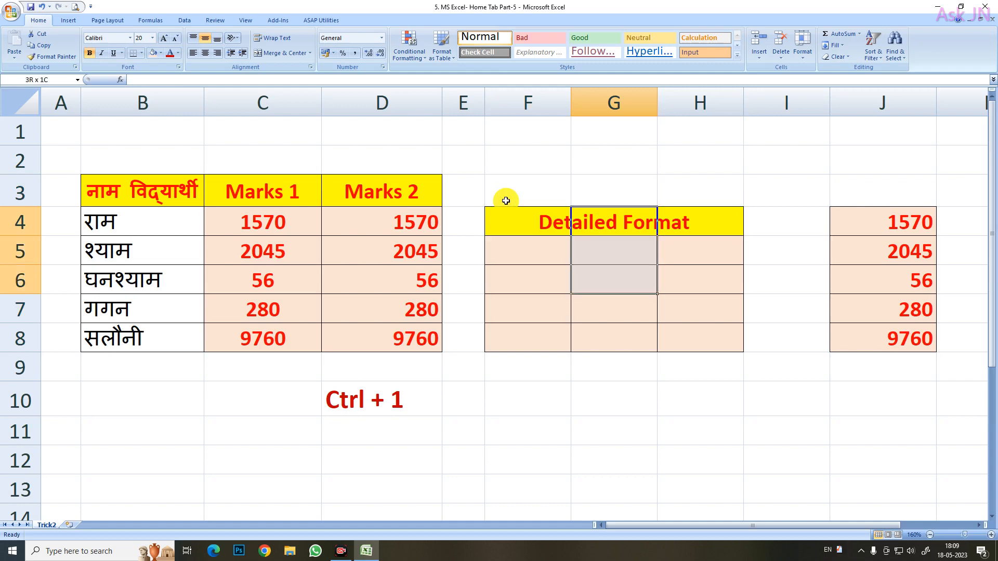
click(459, 260)
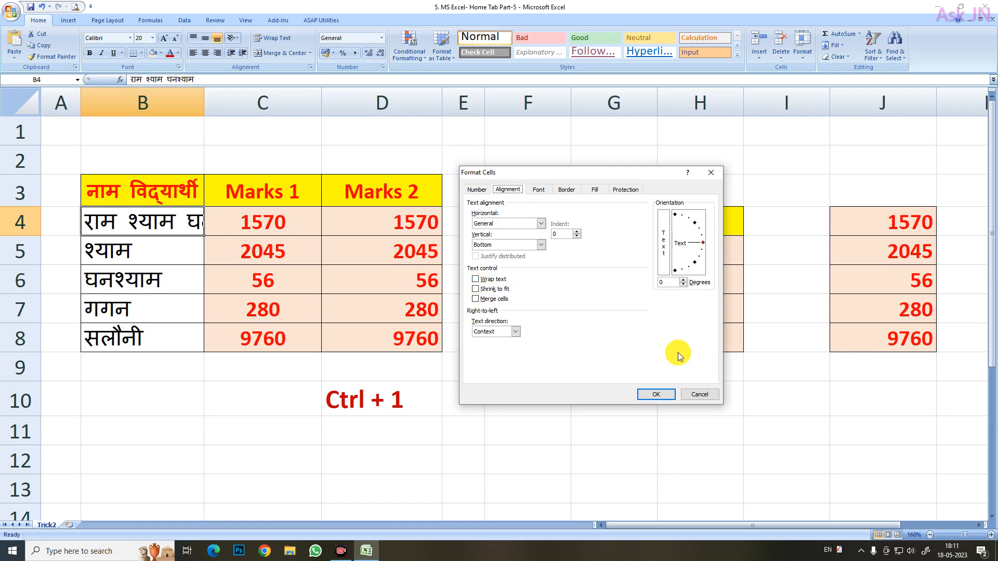
- Turn on Wrap text for the long name in cell B4
click(656, 394)
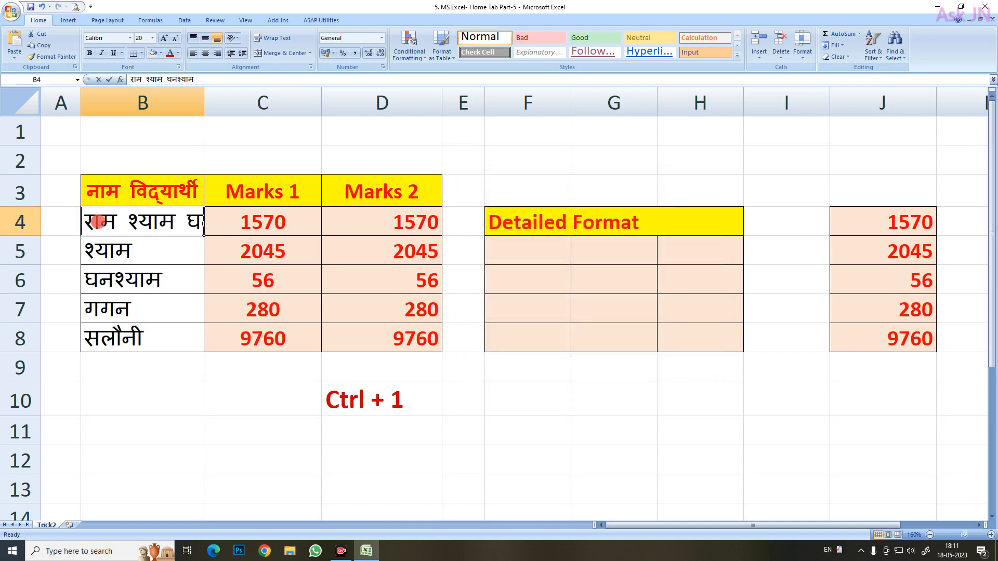
double_click(100, 222)
key(Escape)
key(ctrl+1)
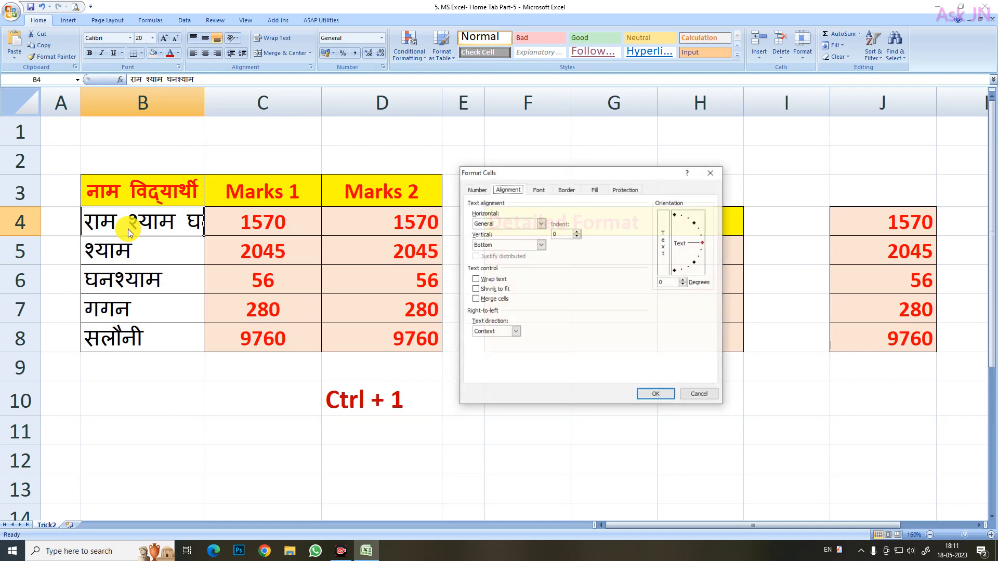
click(476, 280)
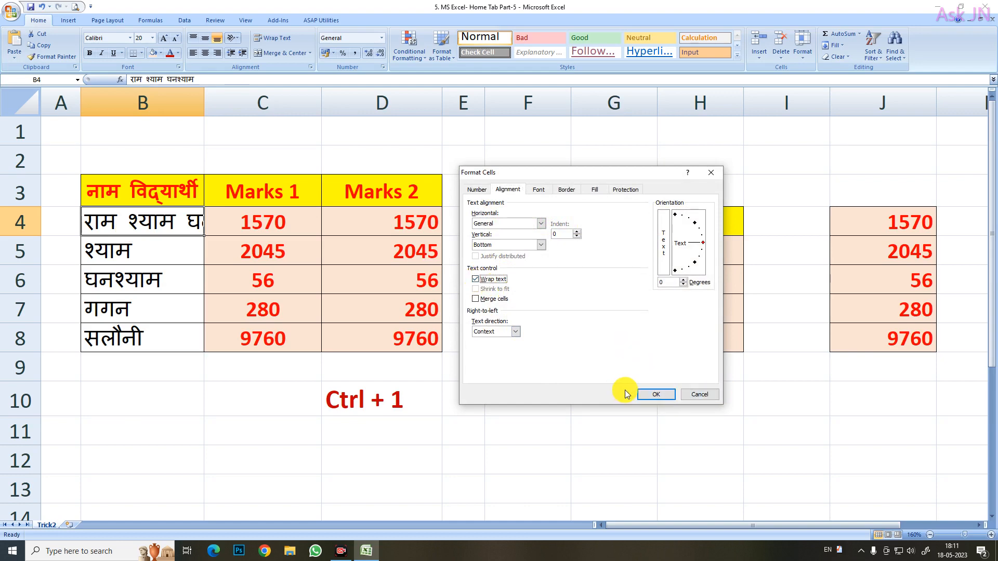
click(656, 394)
- Apply Shrink to fit to cell B4 and reselect the cell to check its text
click(474, 291)
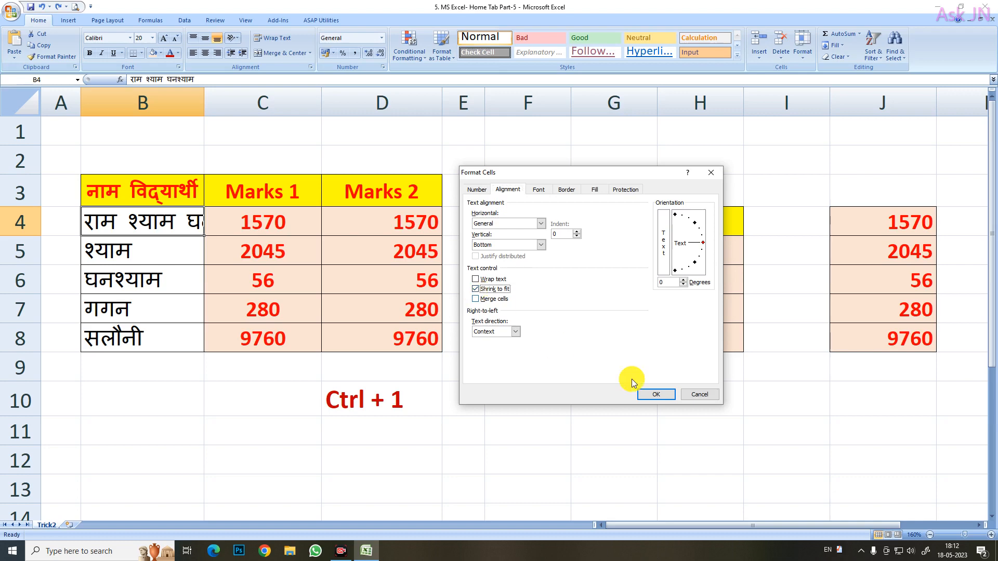
click(654, 396)
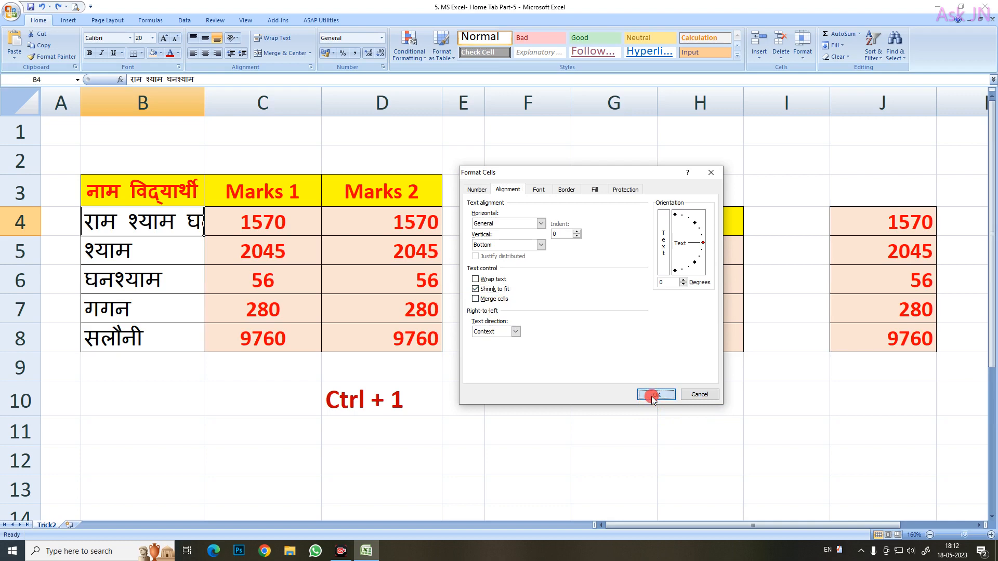
click(188, 253)
click(157, 224)
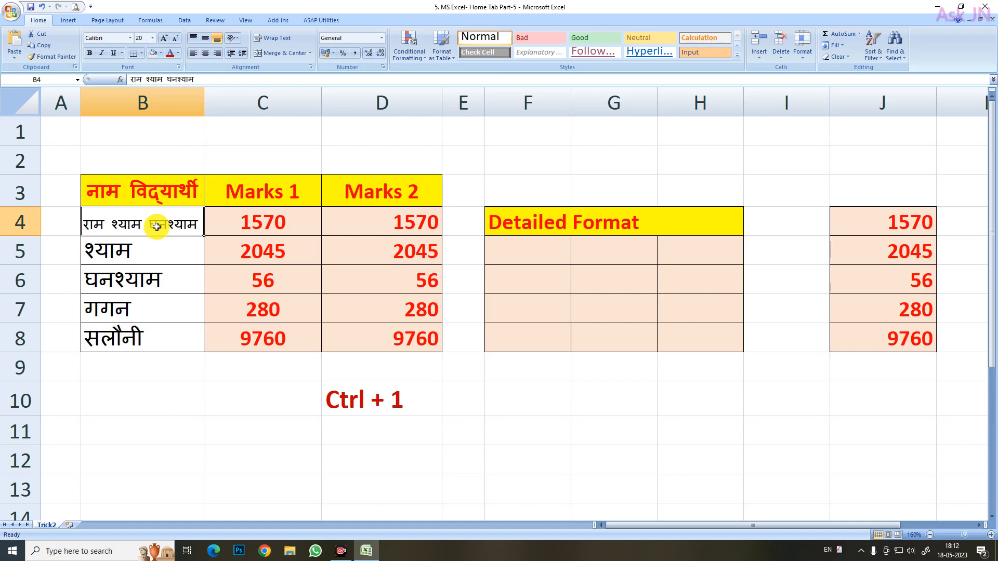
- Try the Merge cells text control on the single cell B4
key(ctrl+1)
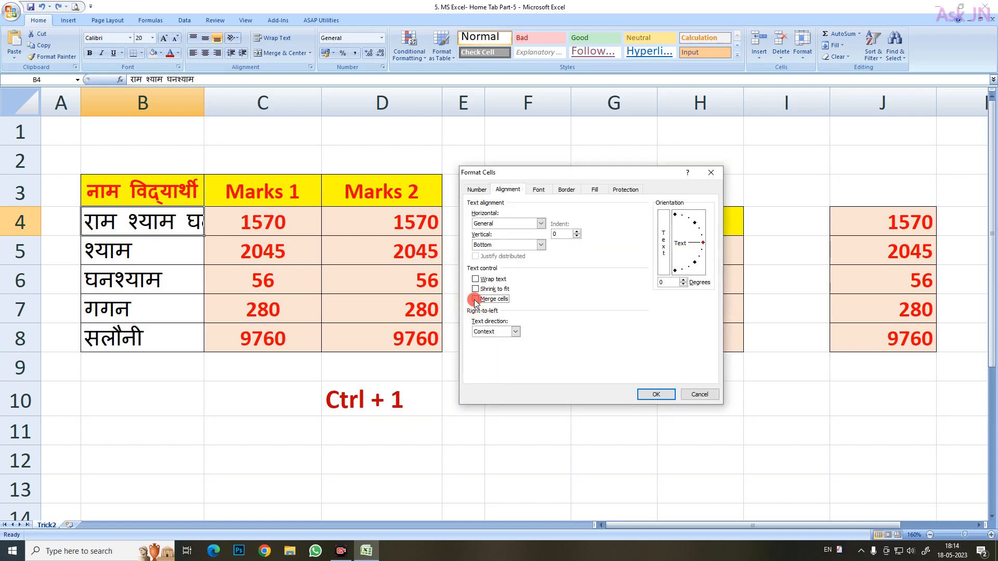
click(655, 396)
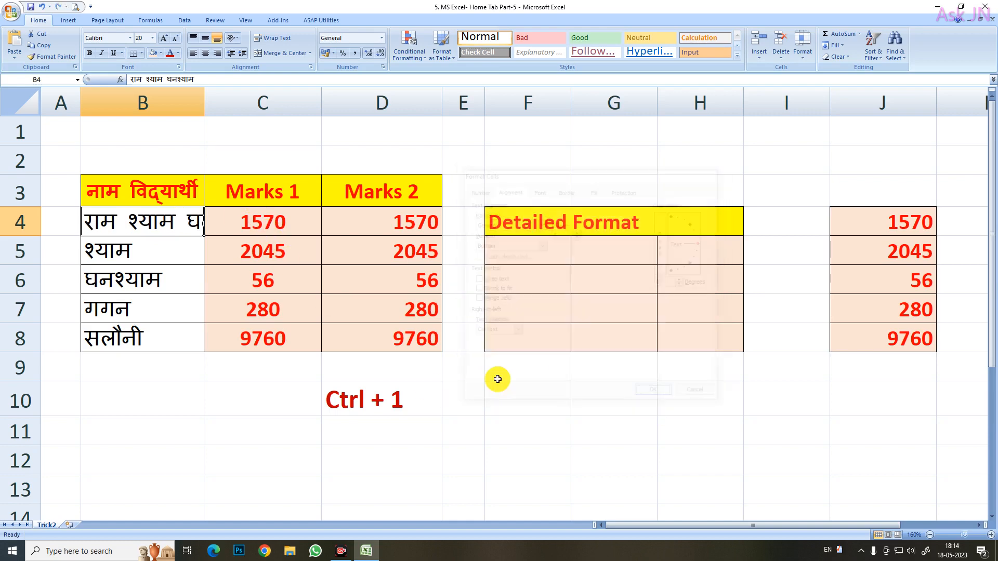
click(270, 309)
- Merge cells B4:D4 with the Merge cells text control, accept the loss of the other values, and check the merged cell
click(156, 230)
drag(156, 230, 351, 230)
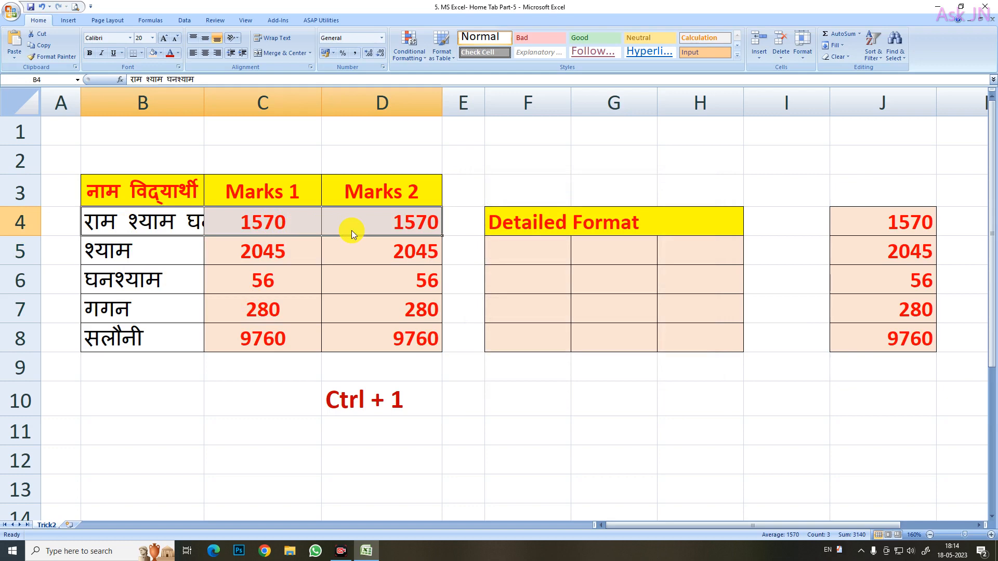
key(ctrl+1)
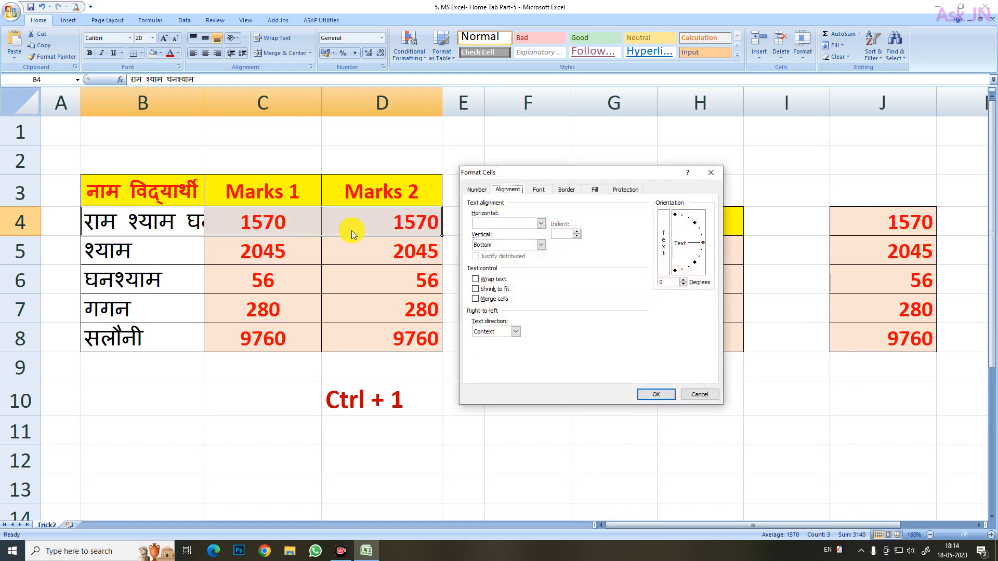
click(475, 299)
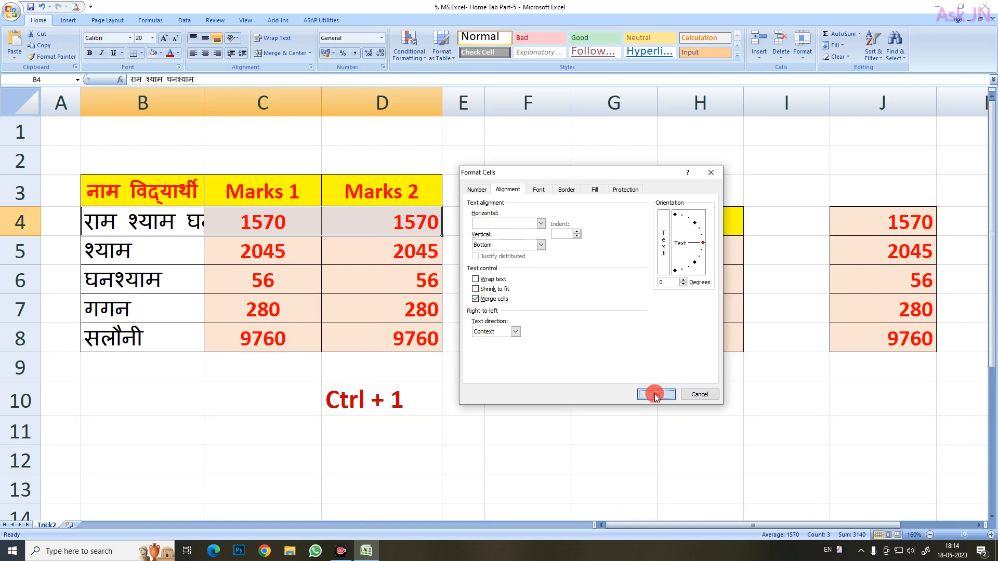
click(654, 394)
click(481, 312)
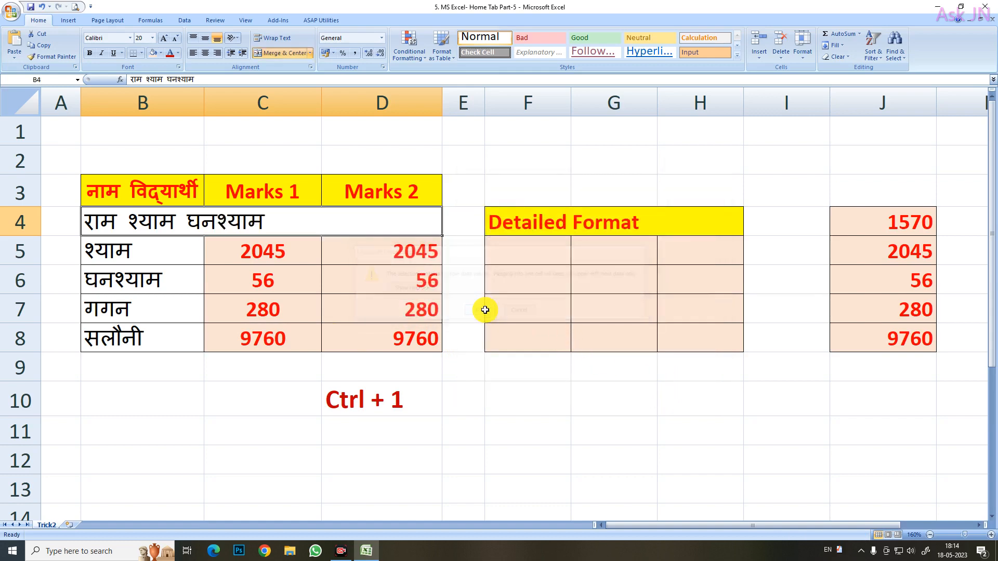
click(265, 252)
click(256, 224)
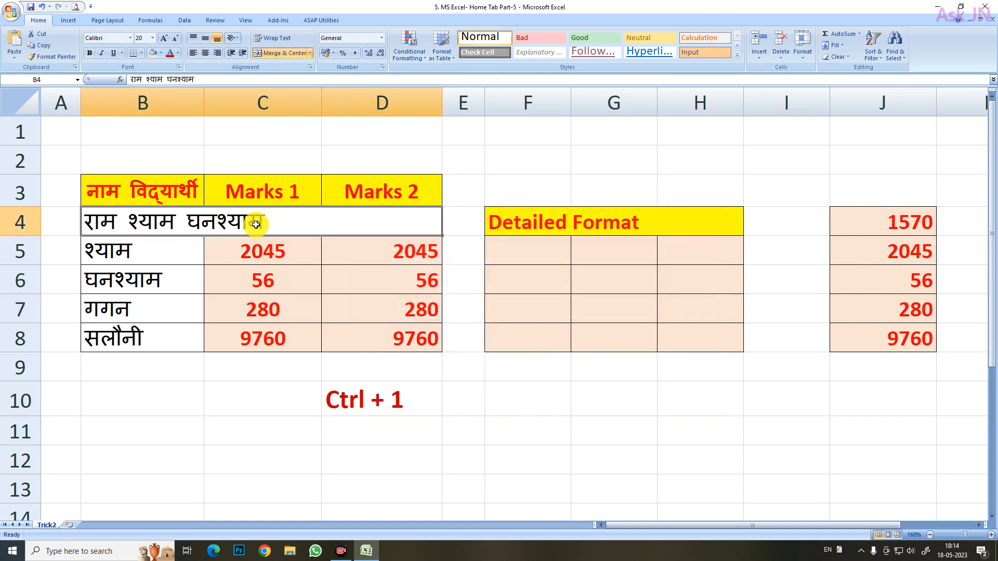
click(309, 305)
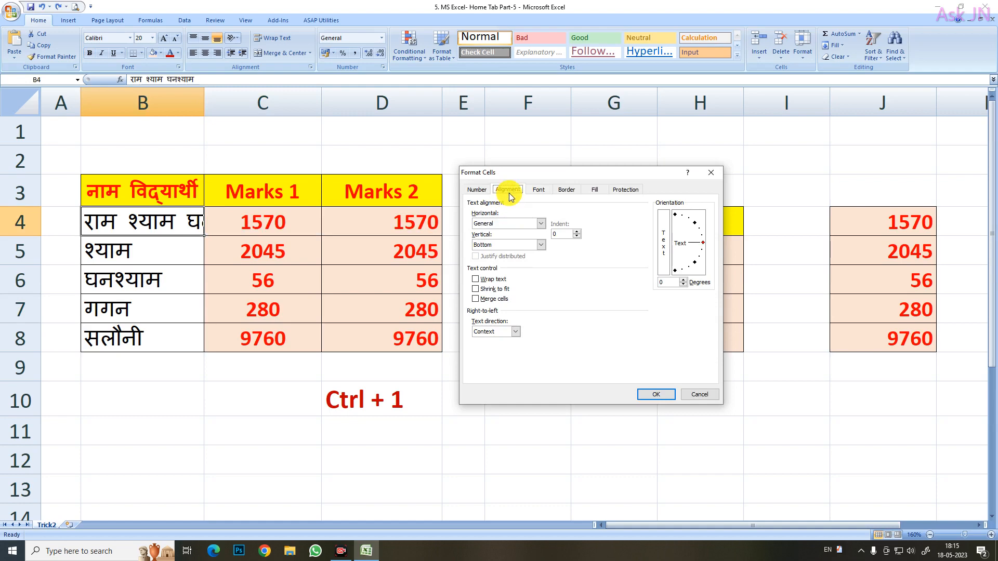
- Keep the text direction of B4 as Context and choose the AnmolKalmi font in Bold Italic, size 18
click(511, 332)
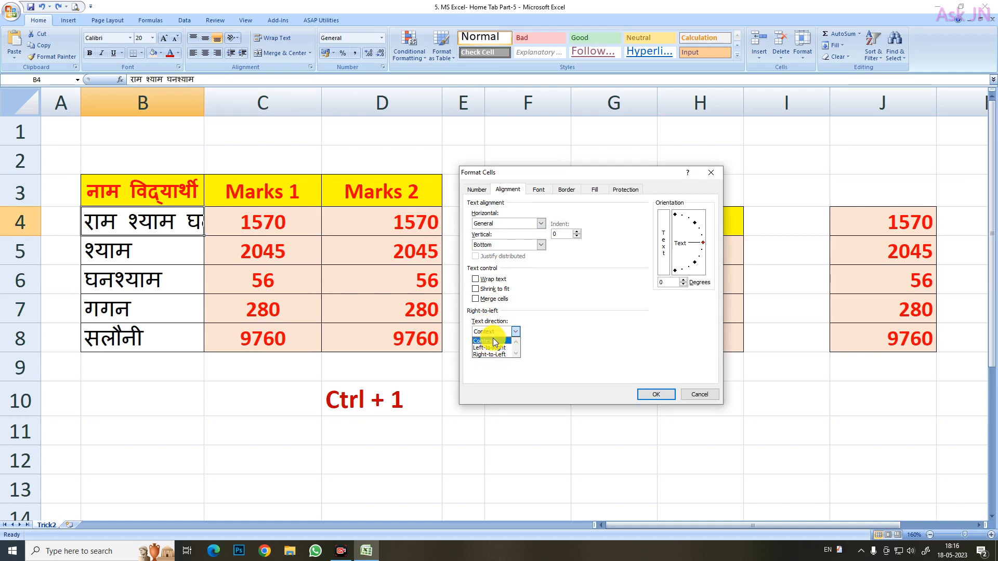
click(491, 341)
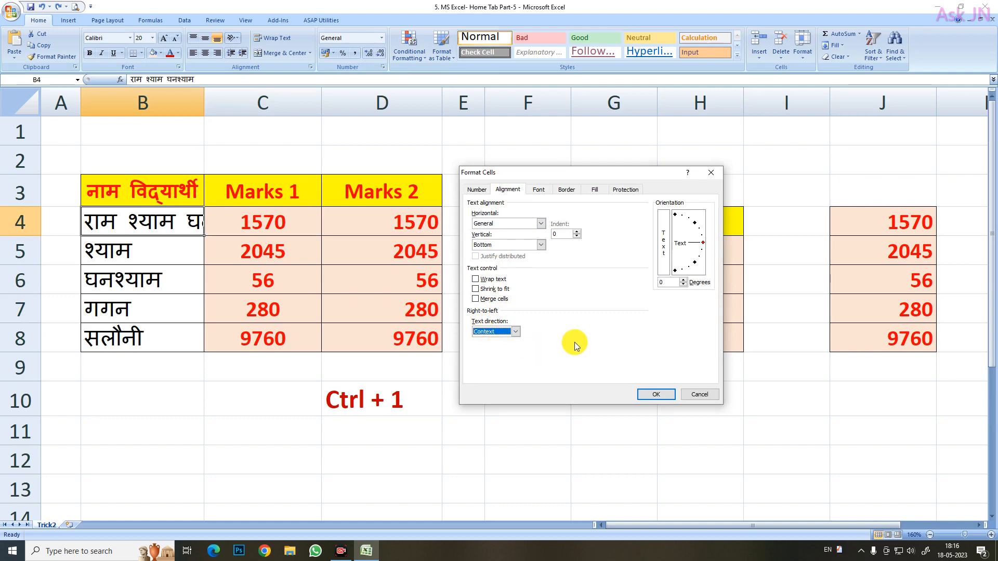
click(539, 190)
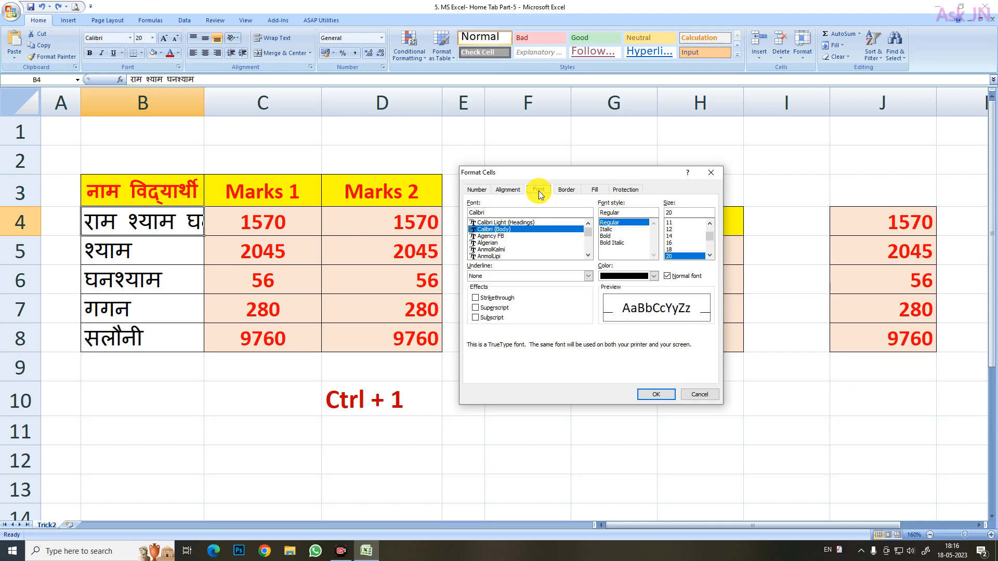
click(494, 243)
click(501, 231)
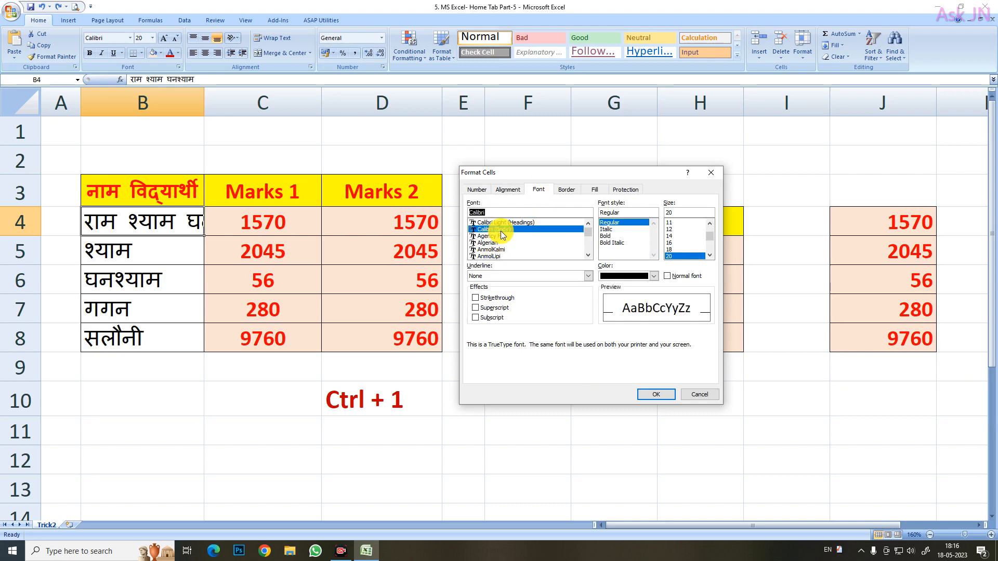
click(488, 249)
click(606, 229)
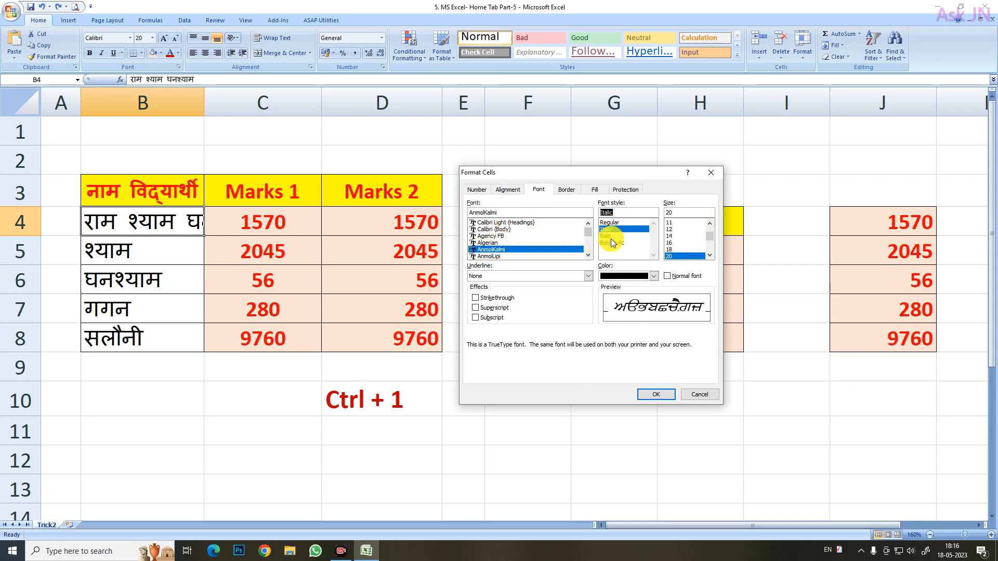
click(612, 242)
click(669, 250)
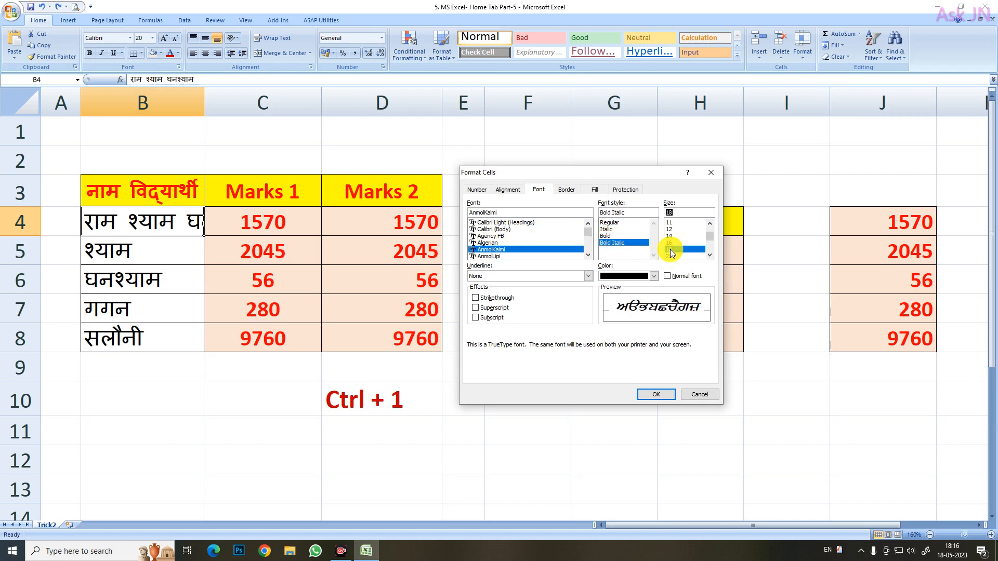
- Look through the size, underline and color choices, choose the Superscript effect for B4, and apply the font formatting
scroll(670, 249, down, 3)
click(589, 277)
click(590, 278)
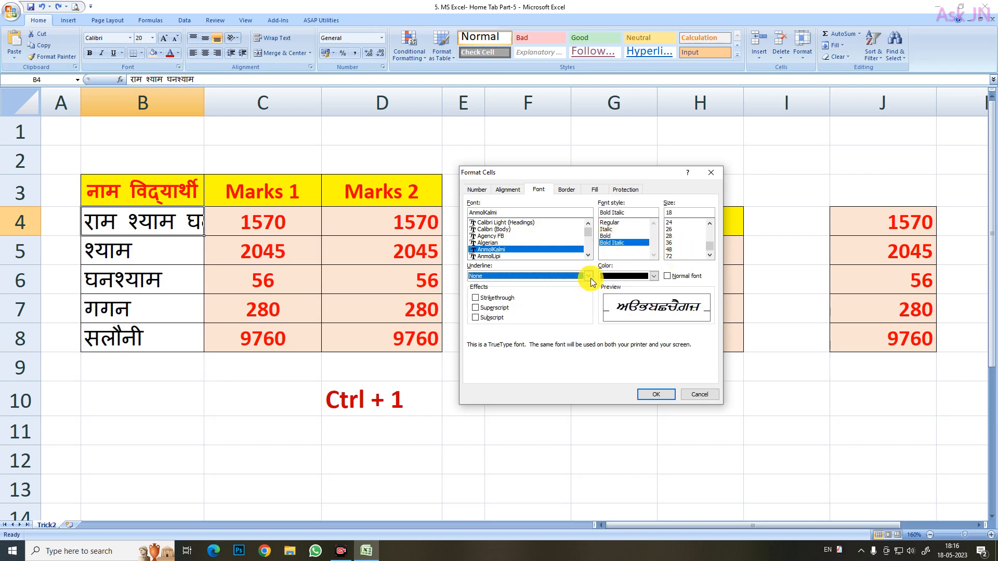
click(654, 276)
click(498, 366)
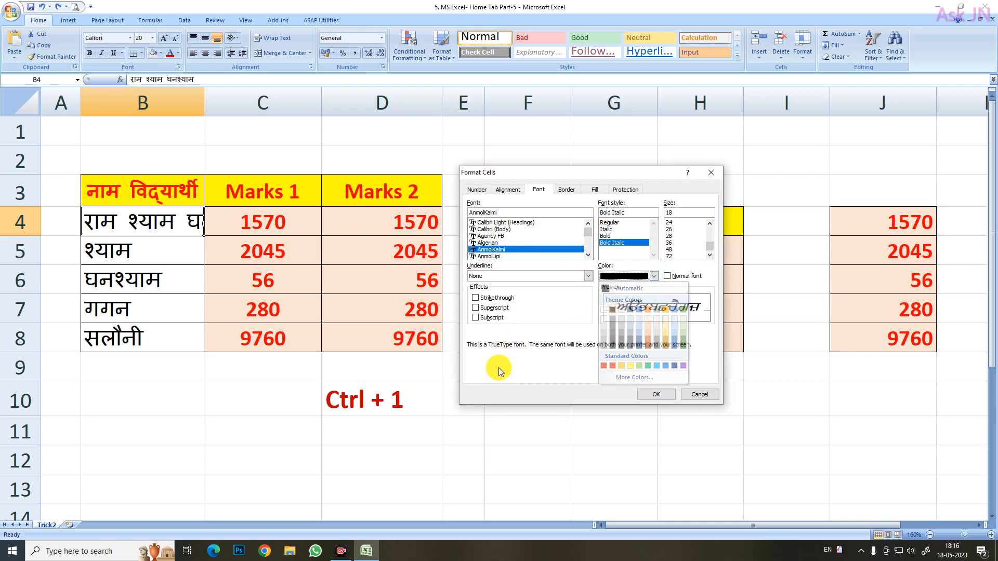
click(475, 307)
click(477, 319)
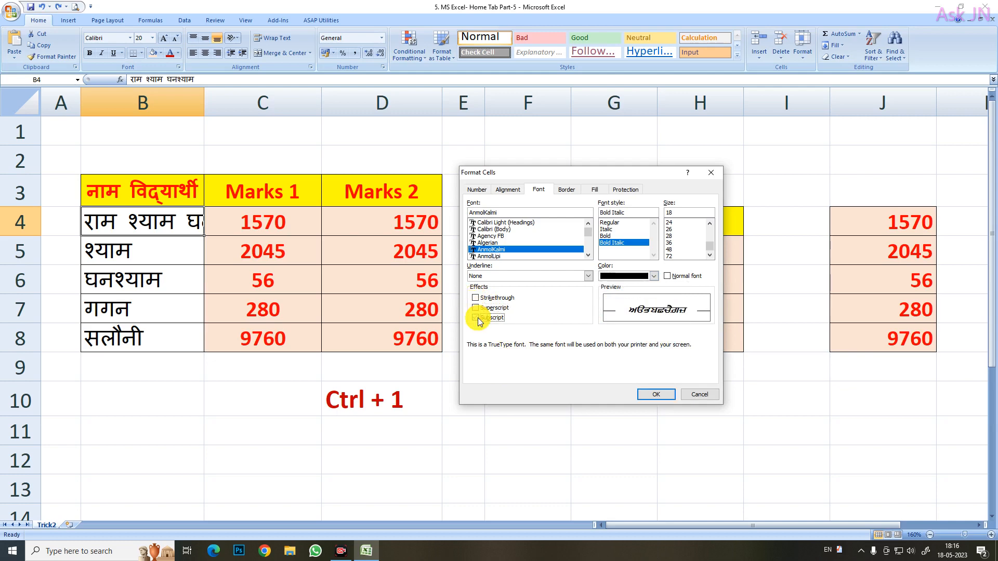
click(477, 309)
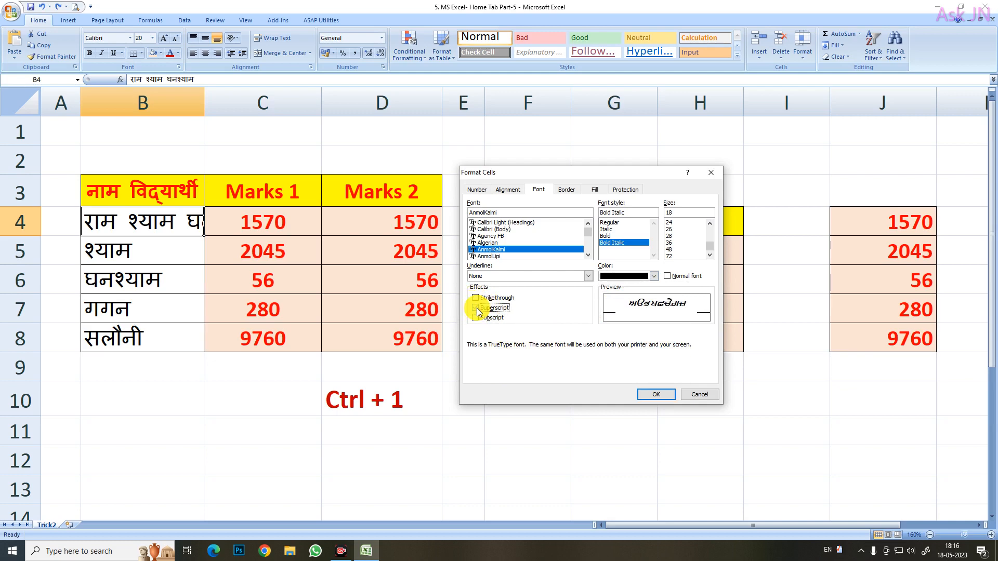
click(566, 189)
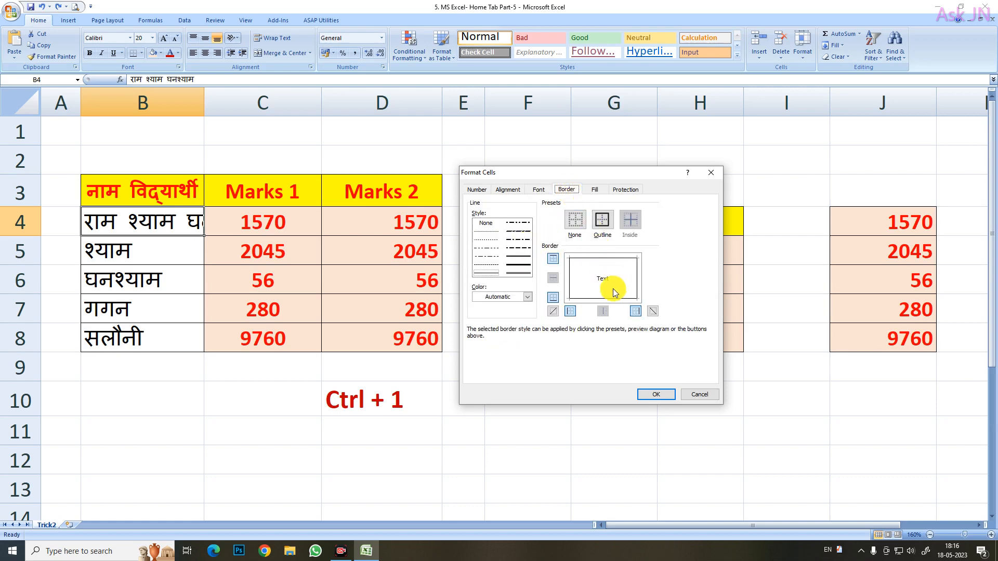
click(654, 394)
- Apply thick top and bottom borders to cell F10 and check them on the sheet by selecting nearby cells
click(546, 402)
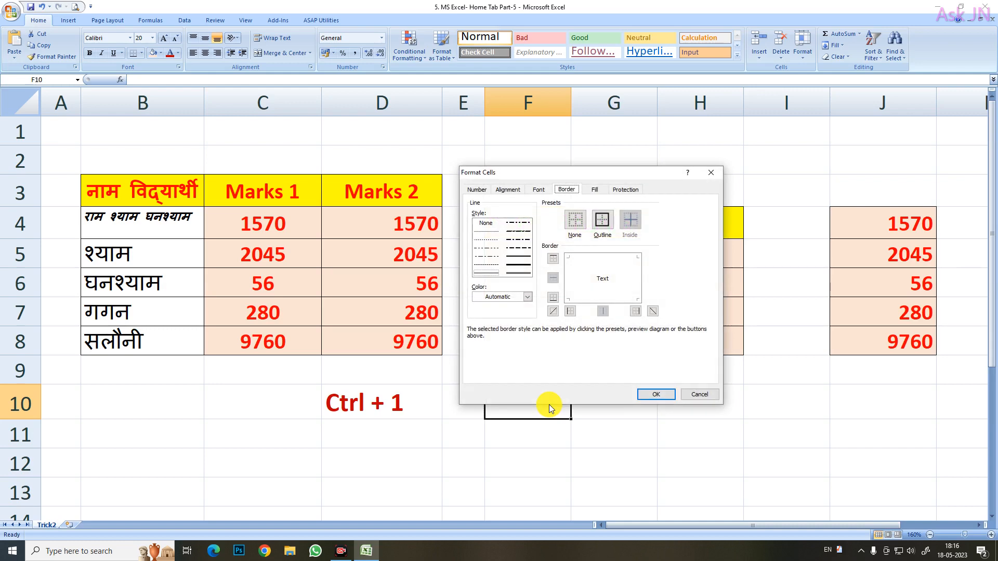
click(602, 260)
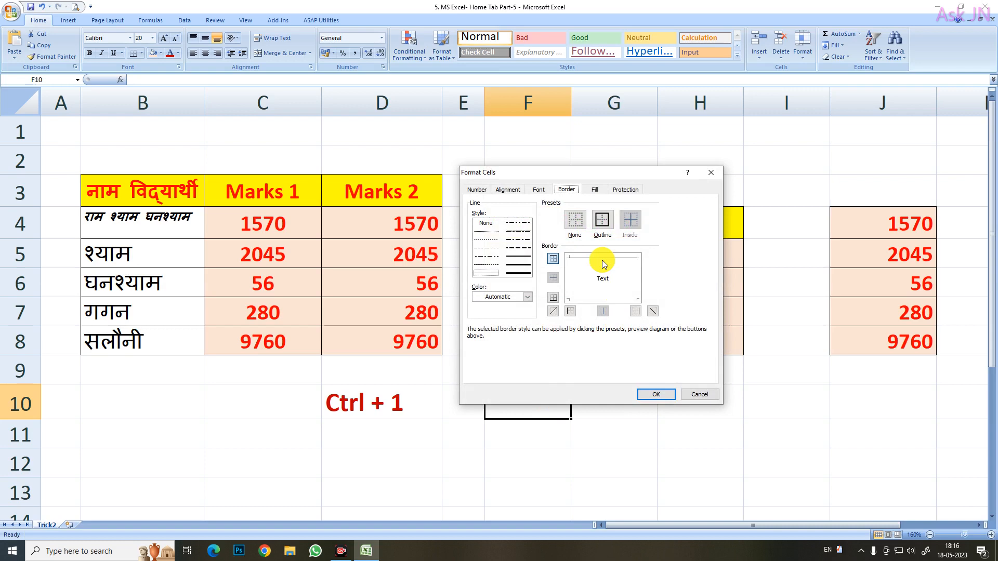
click(603, 300)
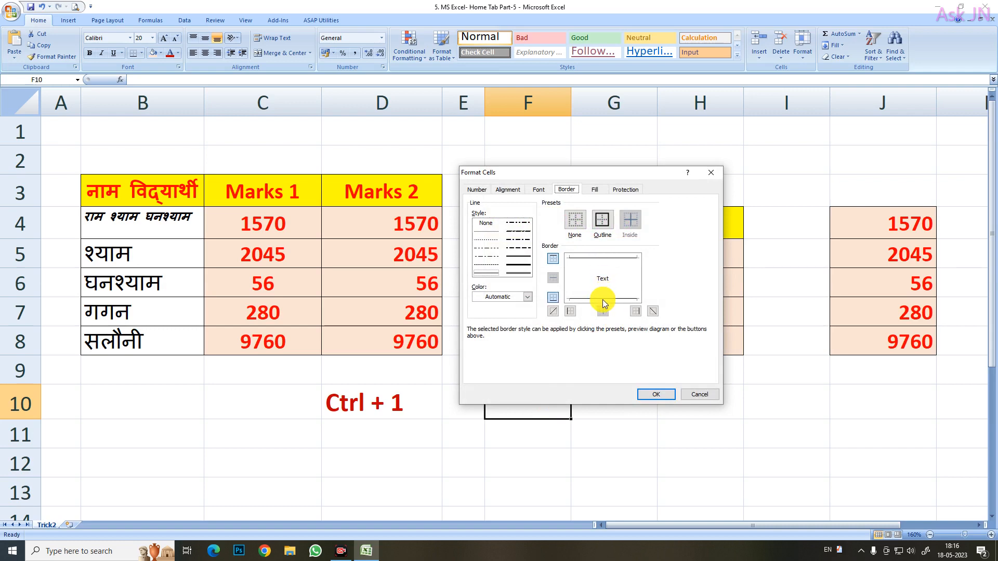
click(525, 264)
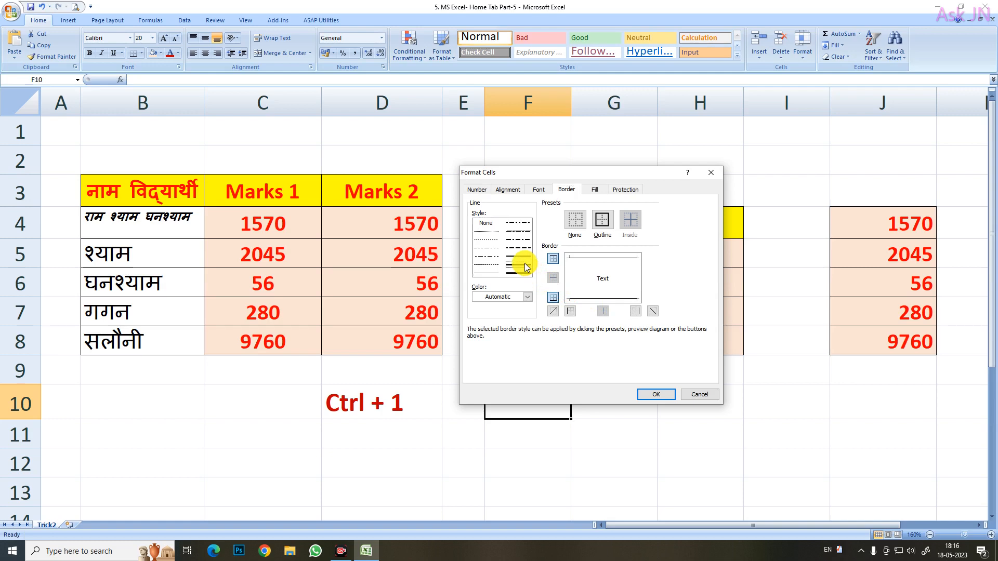
click(597, 258)
click(640, 395)
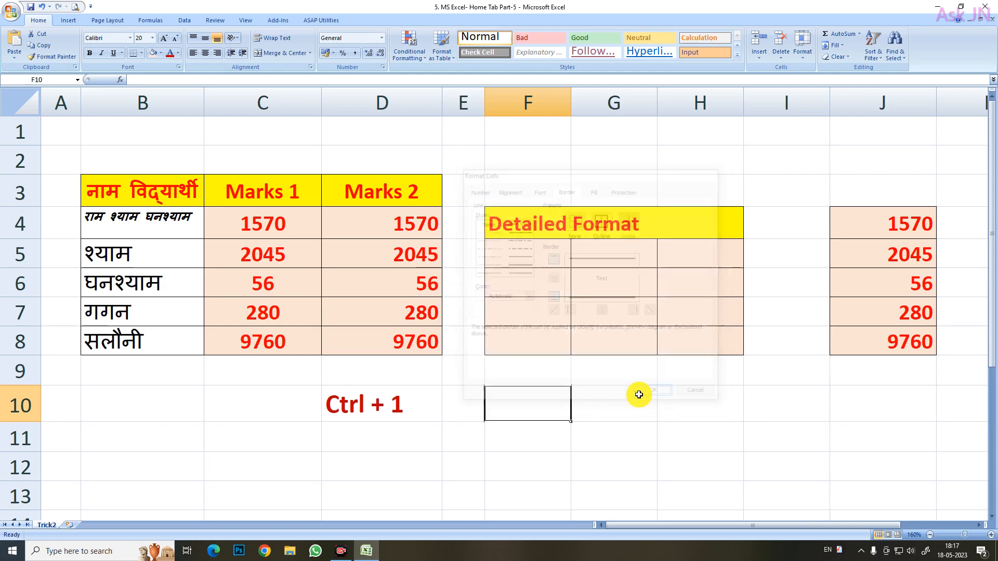
click(521, 484)
click(530, 410)
click(535, 457)
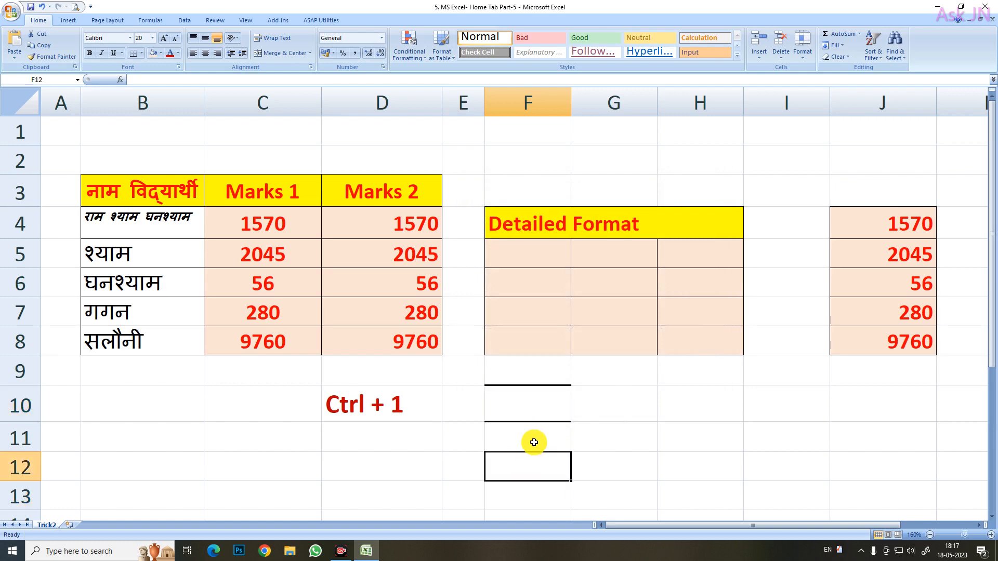
click(528, 395)
click(362, 401)
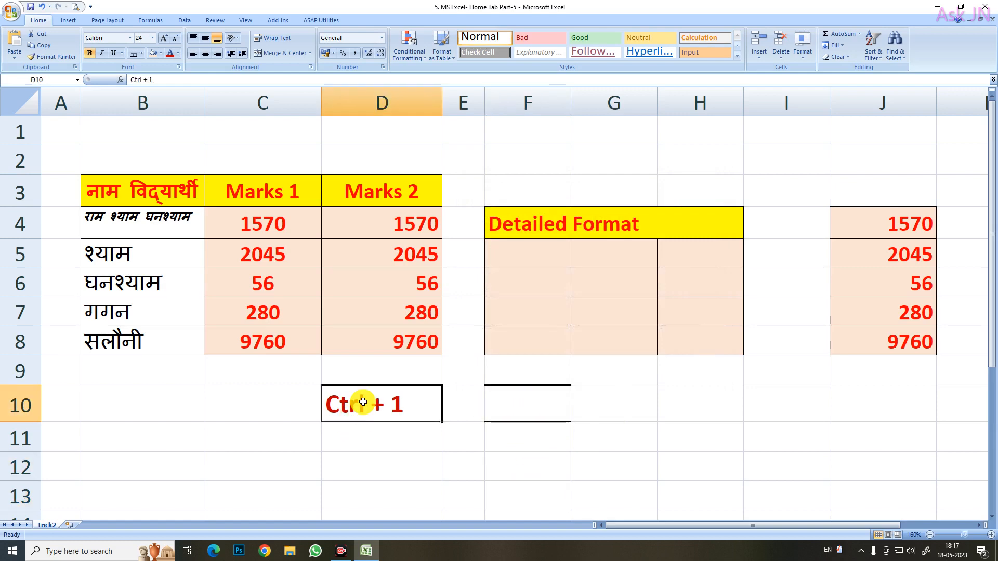
- Apply an outline border to cell D10 and check it on the sheet by selecting a nearby cell
key(ctrl+1)
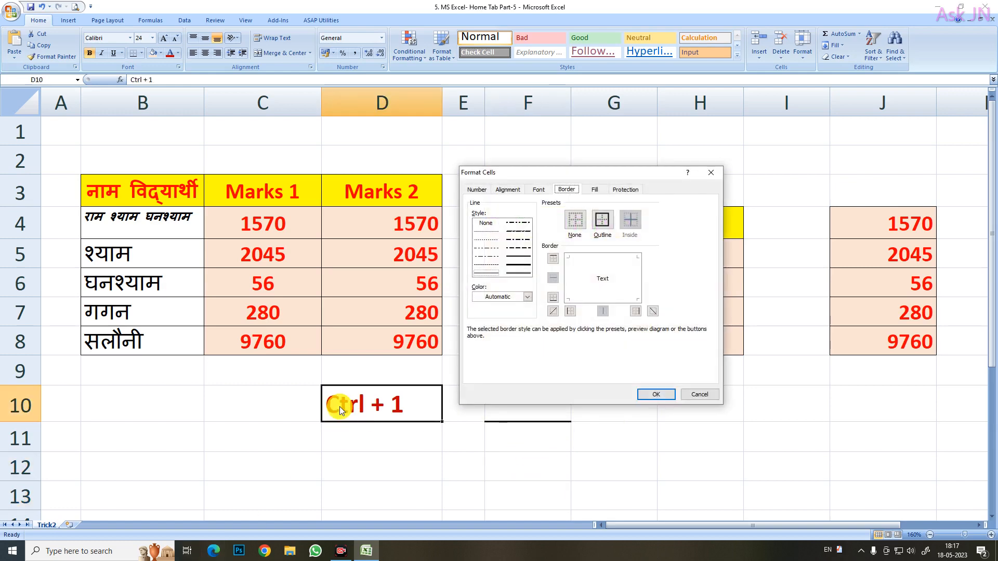
click(602, 220)
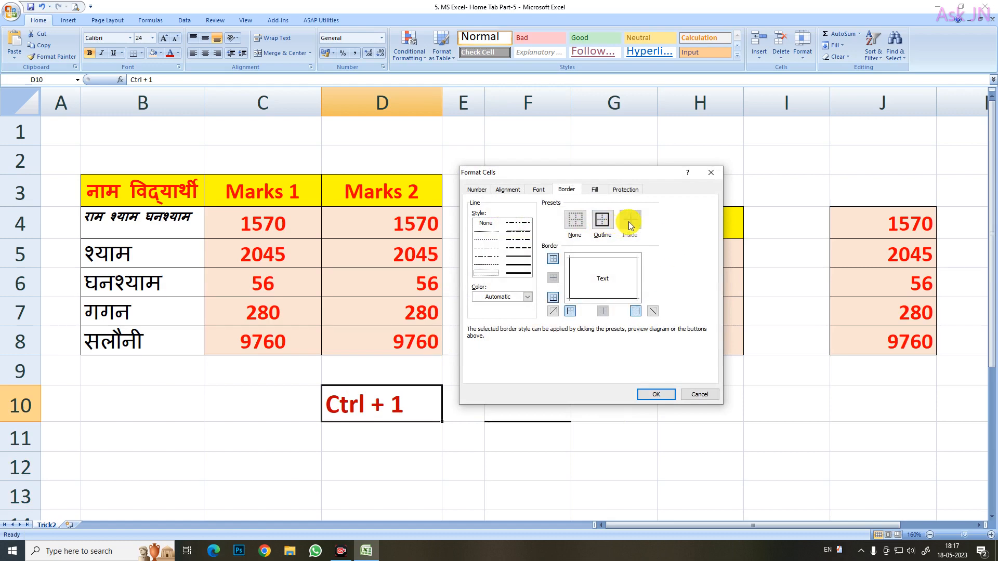
click(575, 229)
click(655, 394)
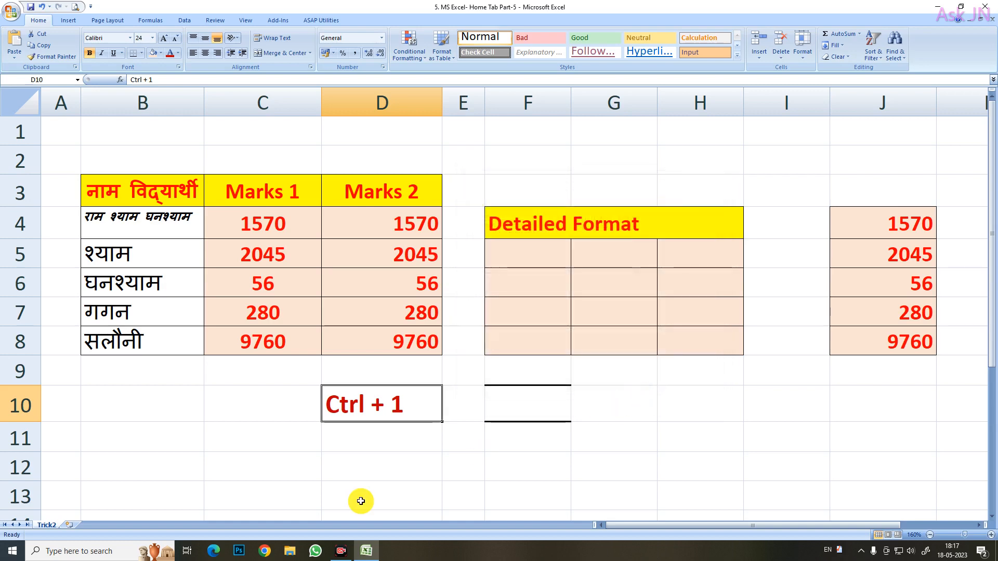
click(360, 465)
click(361, 403)
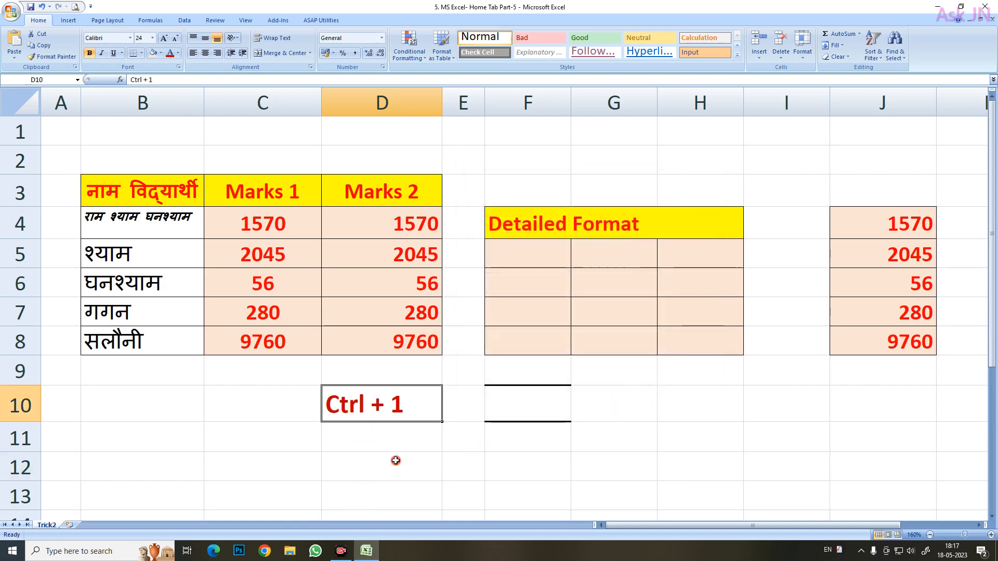
click(395, 461)
click(364, 409)
- Try several background colors for cell D10, apply the light green fill, and check the cell on the sheet
key(ctrl+1)
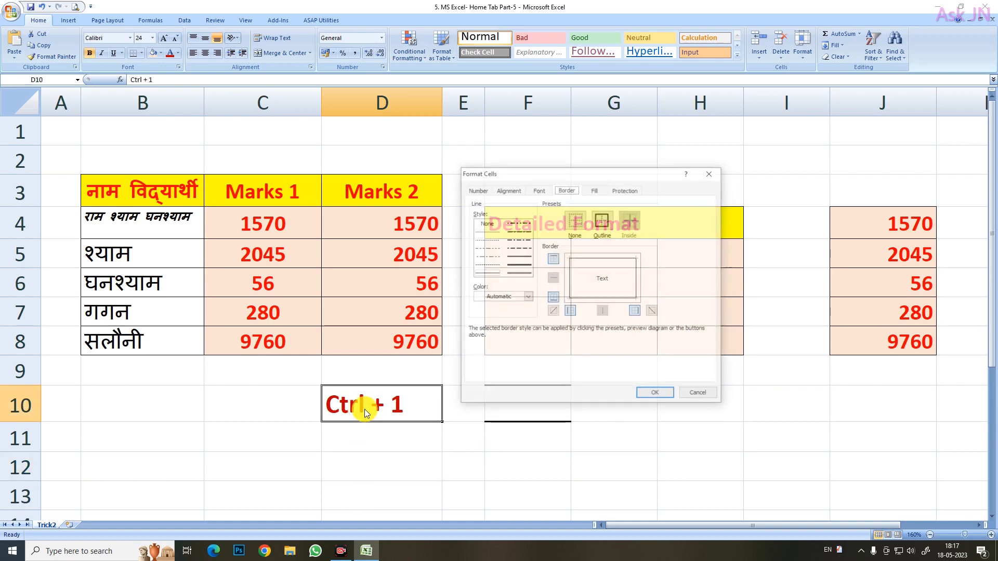
click(593, 190)
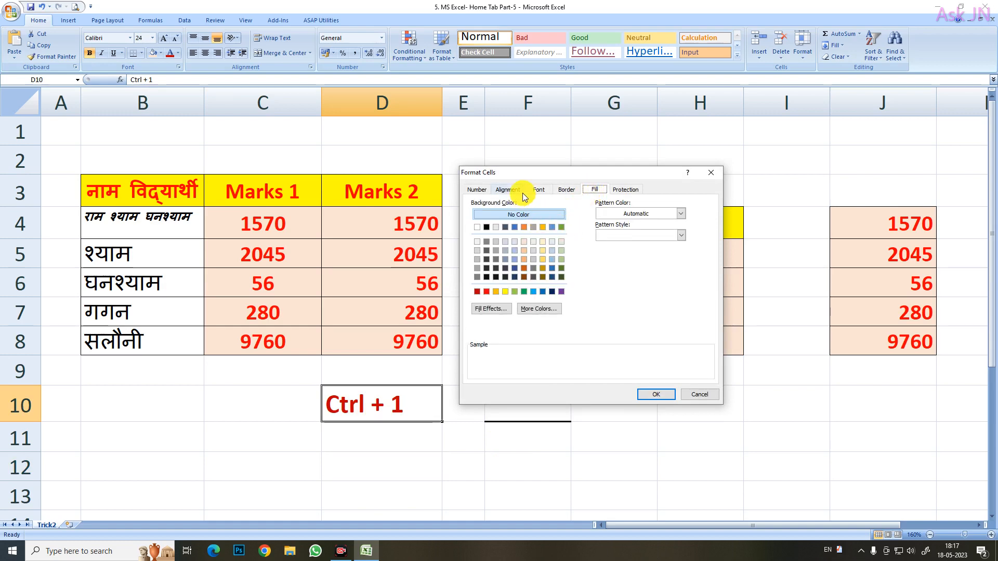
click(525, 276)
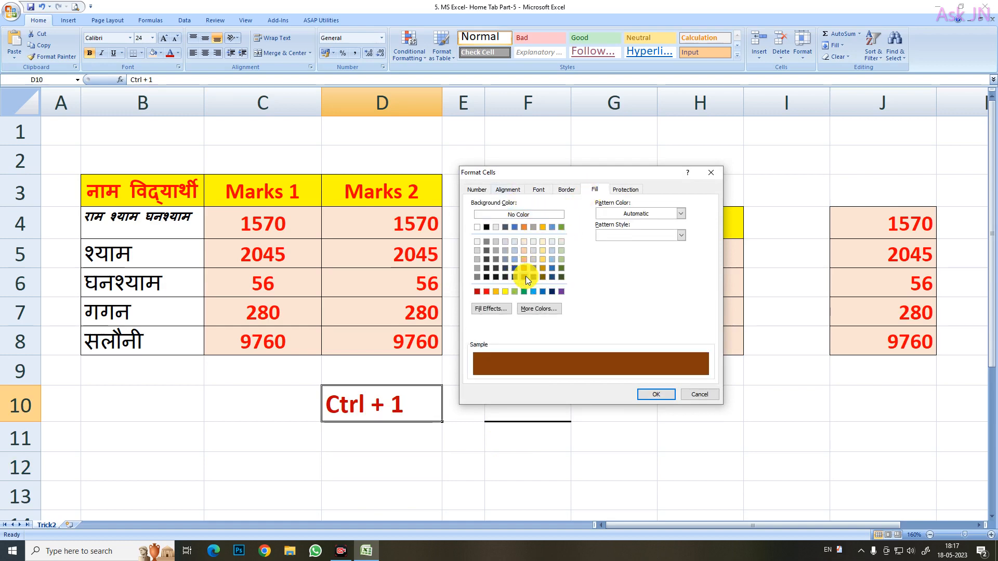
click(524, 268)
click(560, 258)
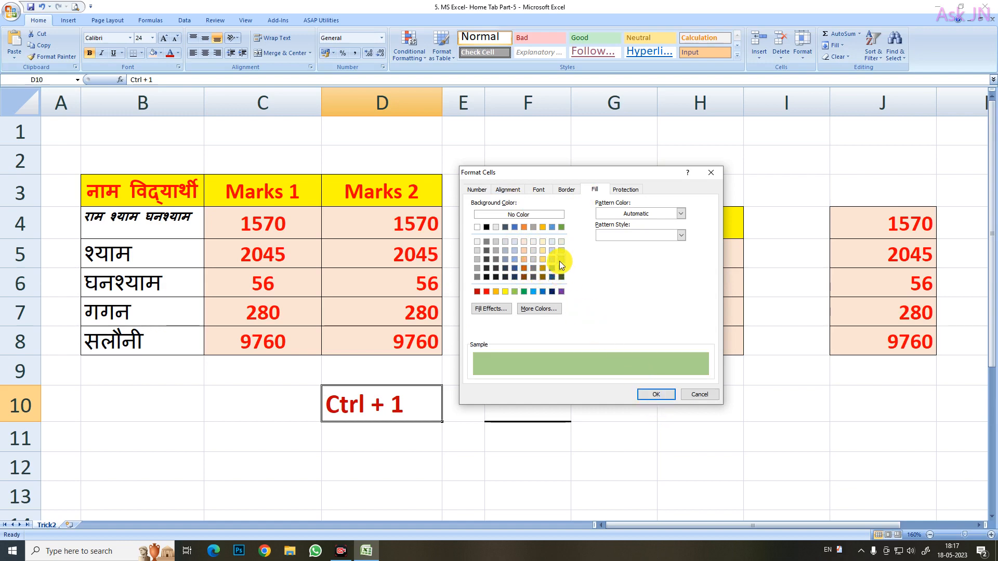
click(653, 395)
click(431, 461)
click(397, 407)
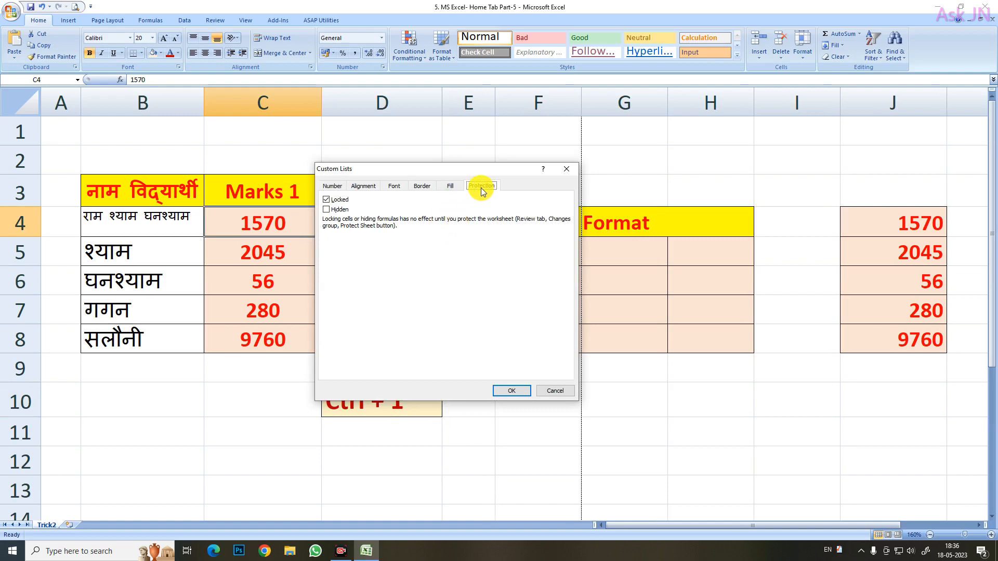
- Try the Hidden and Locked protection options for cell C4, and confirm with only Locked on
click(328, 210)
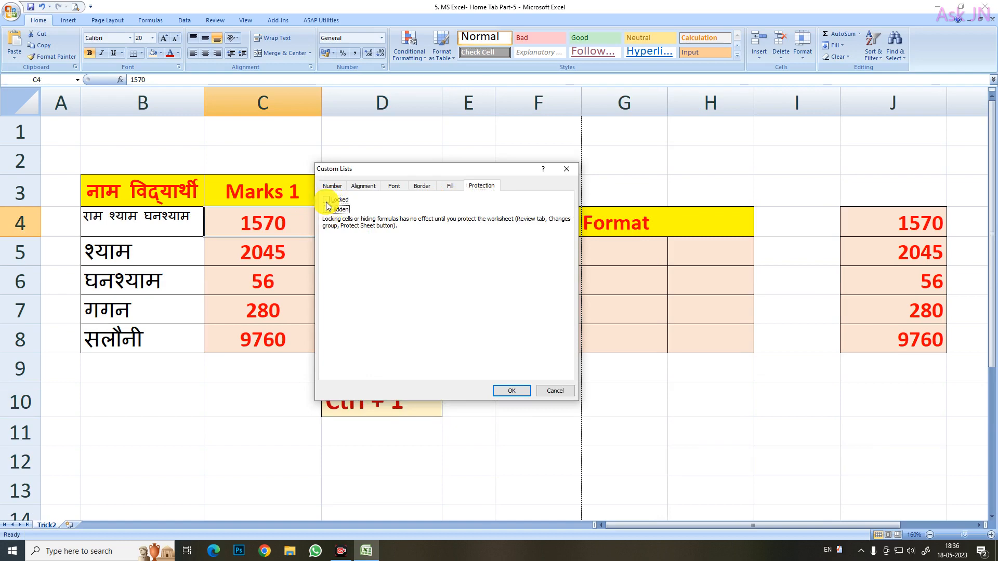
click(326, 201)
click(327, 202)
click(328, 201)
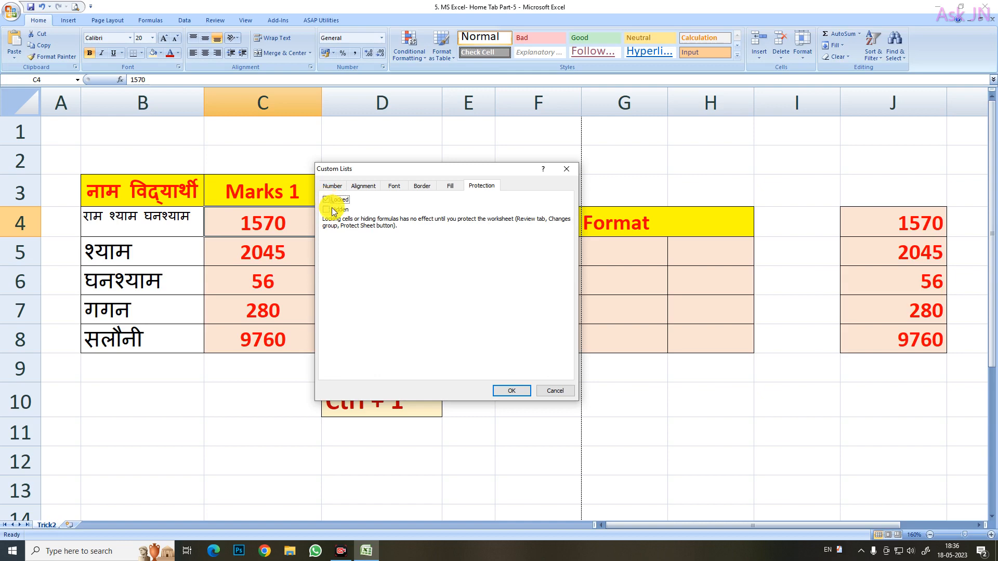
click(327, 202)
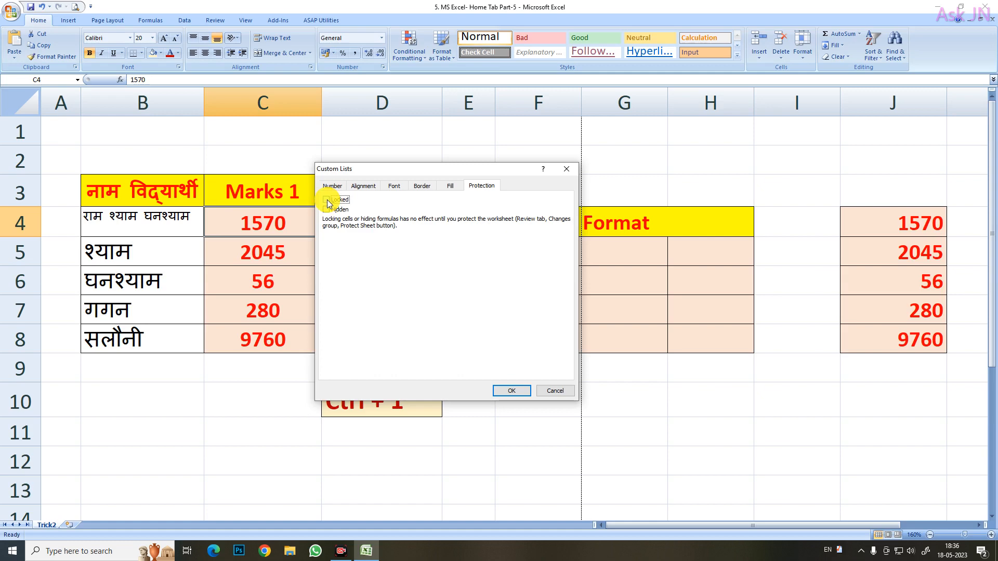
click(327, 202)
click(507, 390)
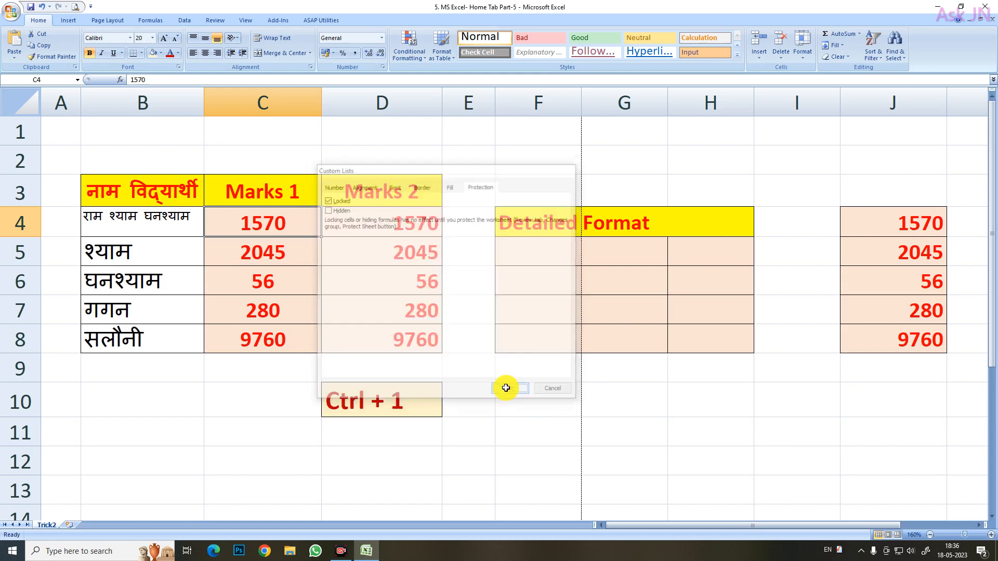
- Turn off Locked protection for cells B4:D8 and check that values in the Marks 1 column can be edited
click(269, 395)
drag(130, 233, 388, 332)
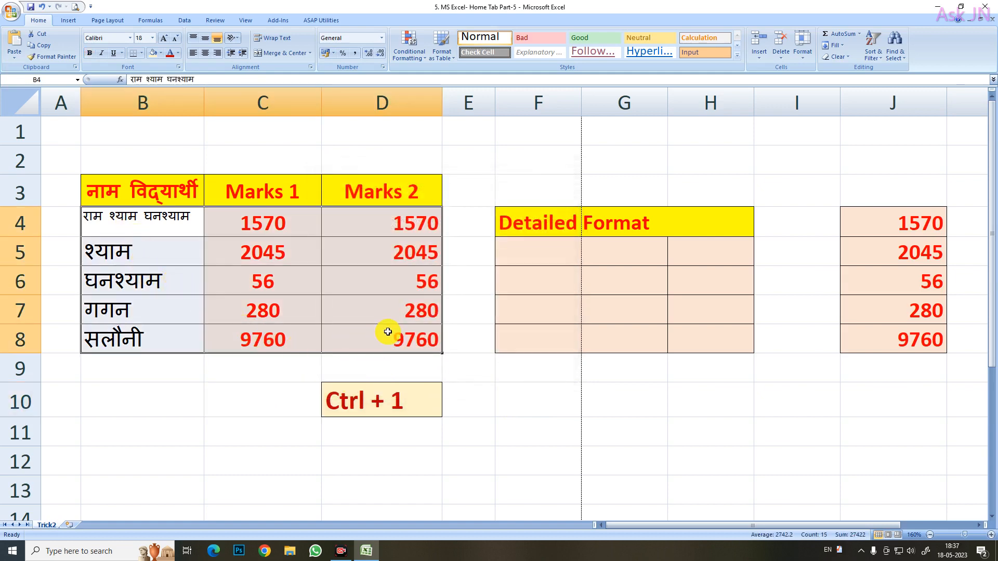
right_click(370, 280)
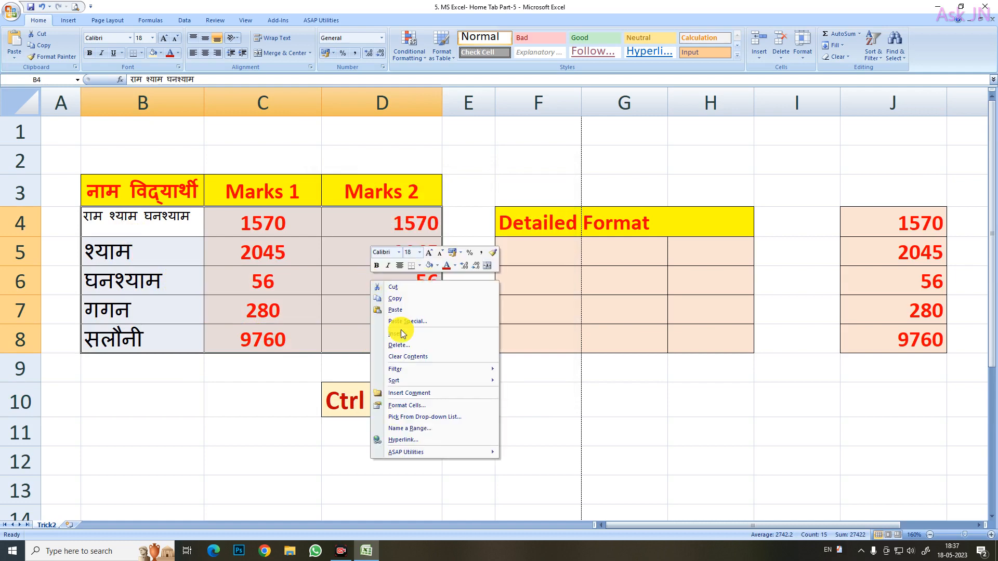
click(416, 410)
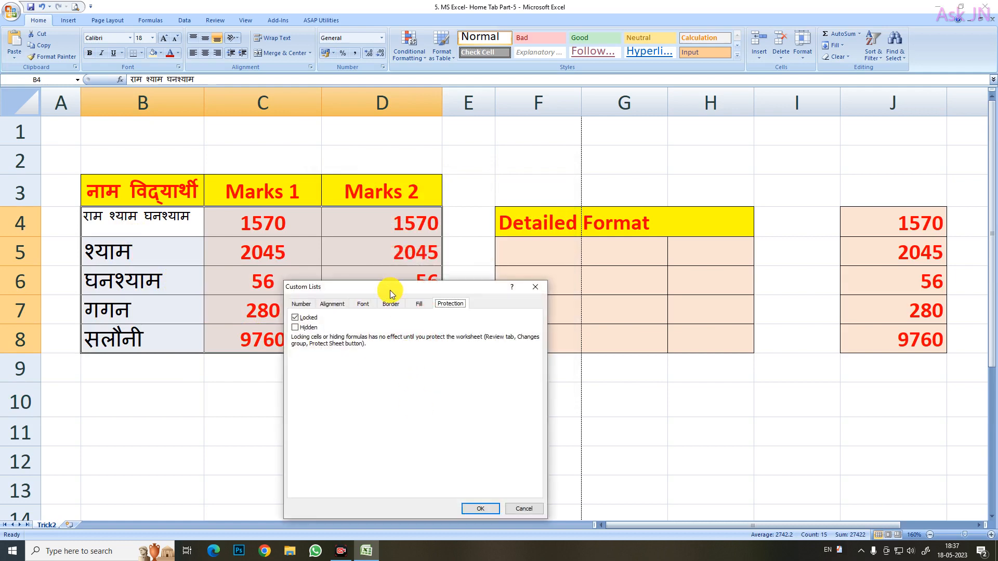
drag(394, 289, 418, 217)
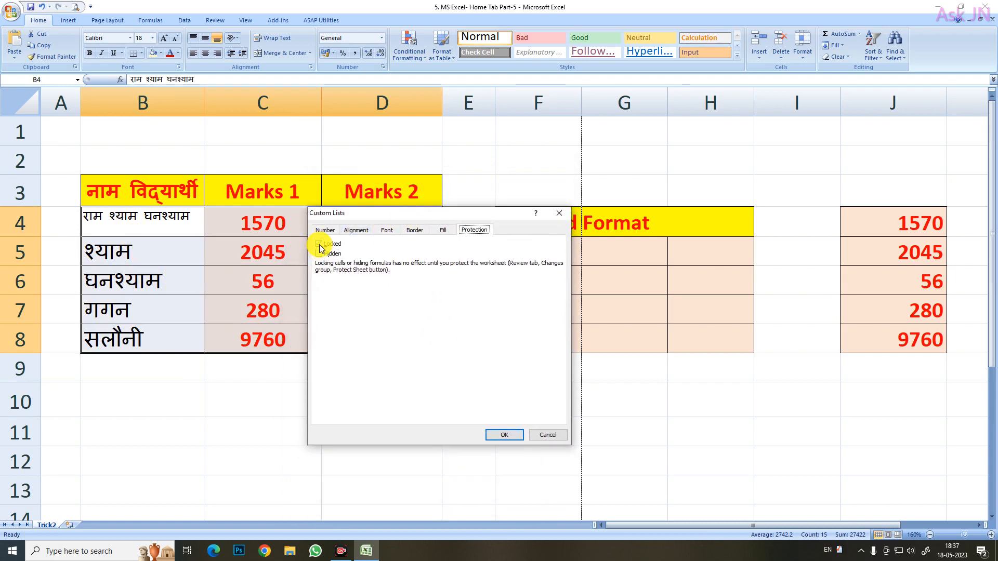
click(319, 244)
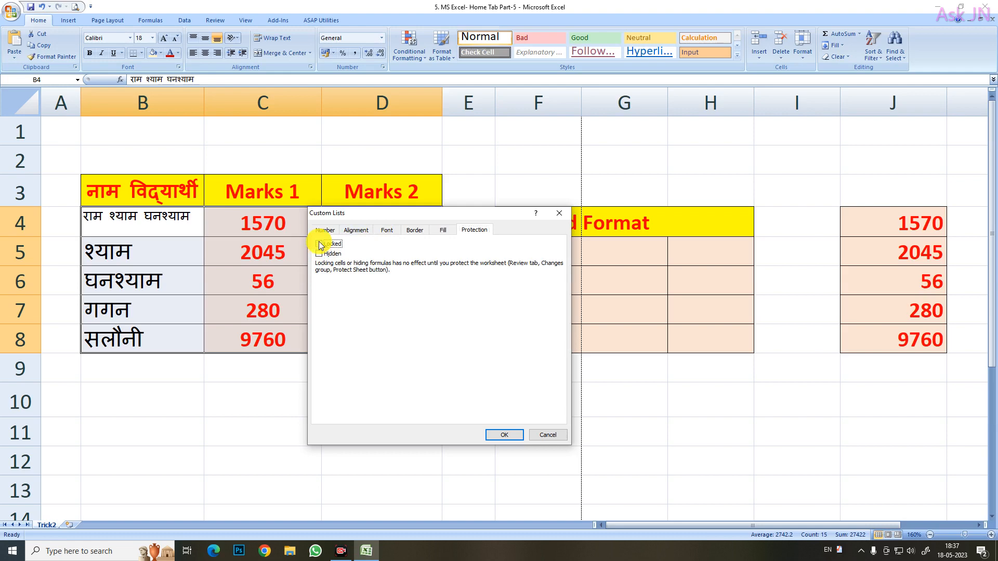
click(498, 435)
click(268, 251)
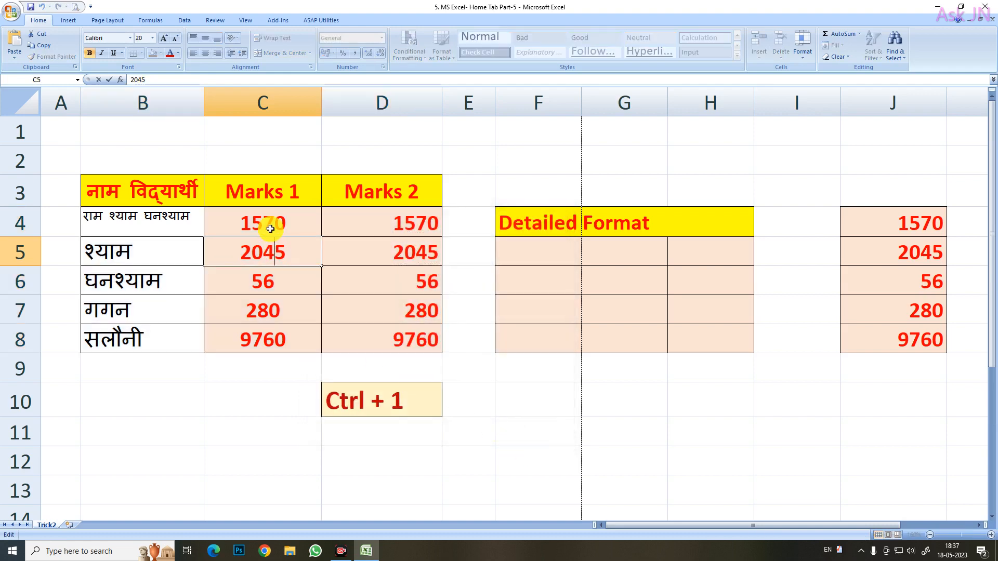
click(274, 224)
click(284, 285)
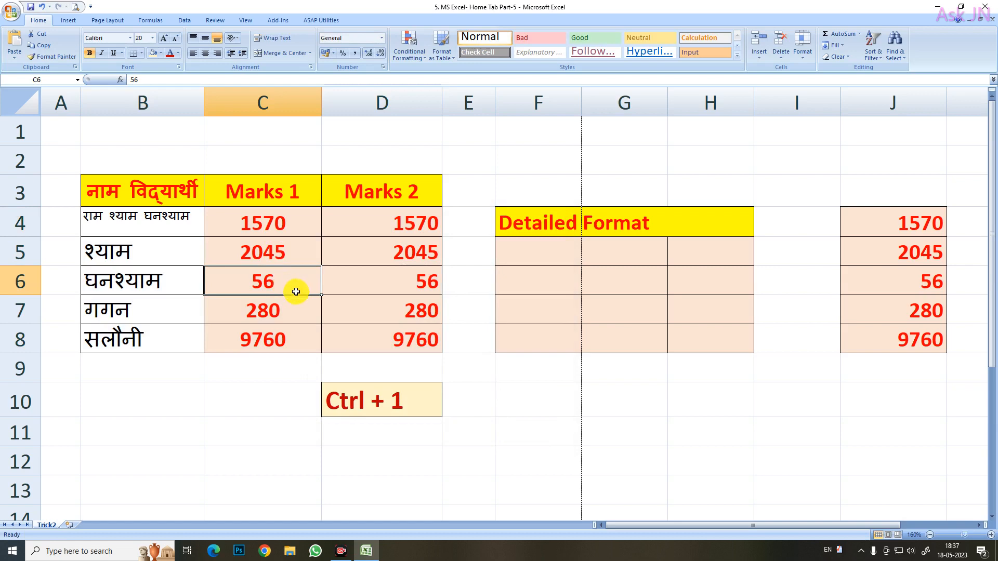
- Try the Hidden protection option on and off for the empty cell F10, and confirm with only Locked on
click(508, 457)
click(495, 413)
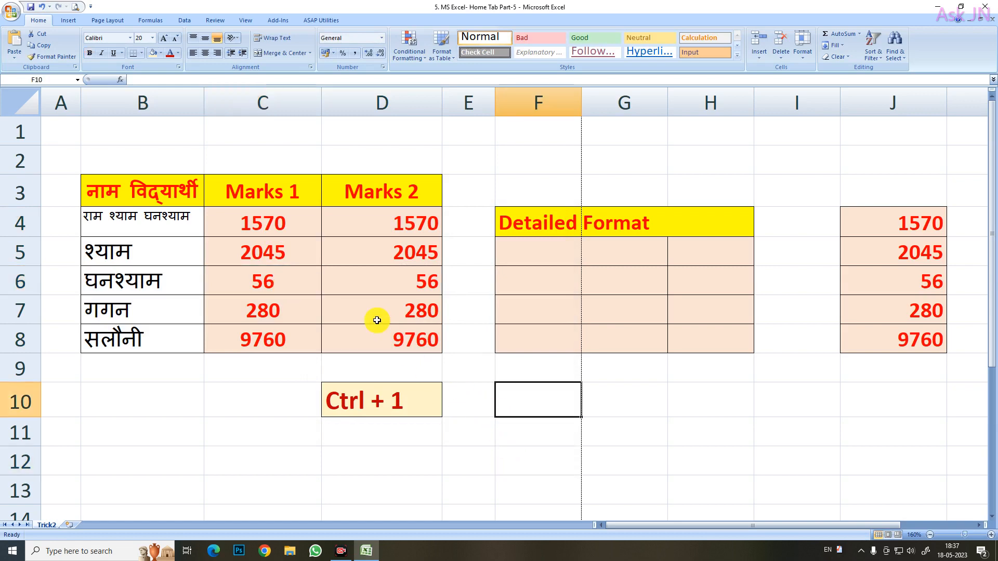
key(ctrl+1)
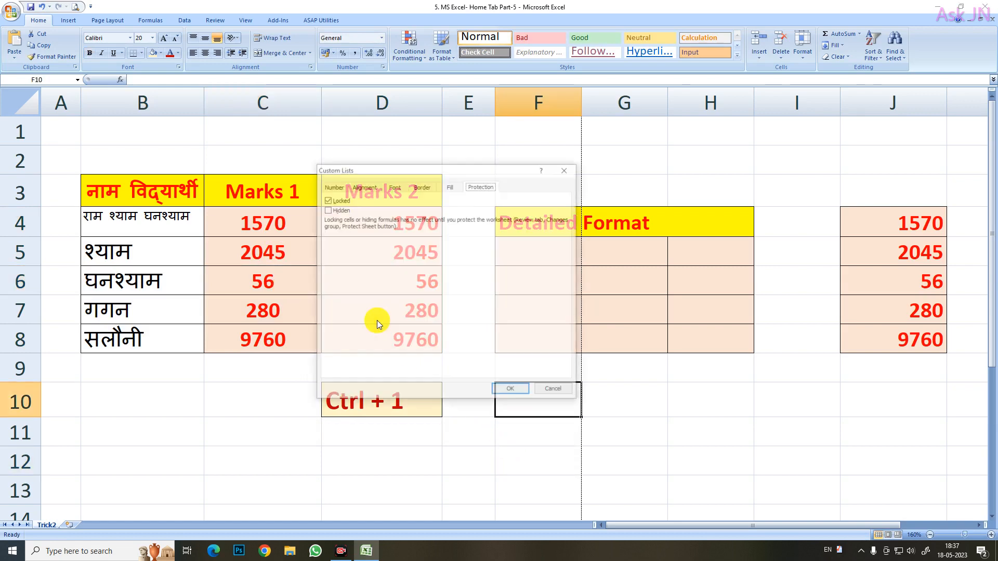
click(328, 209)
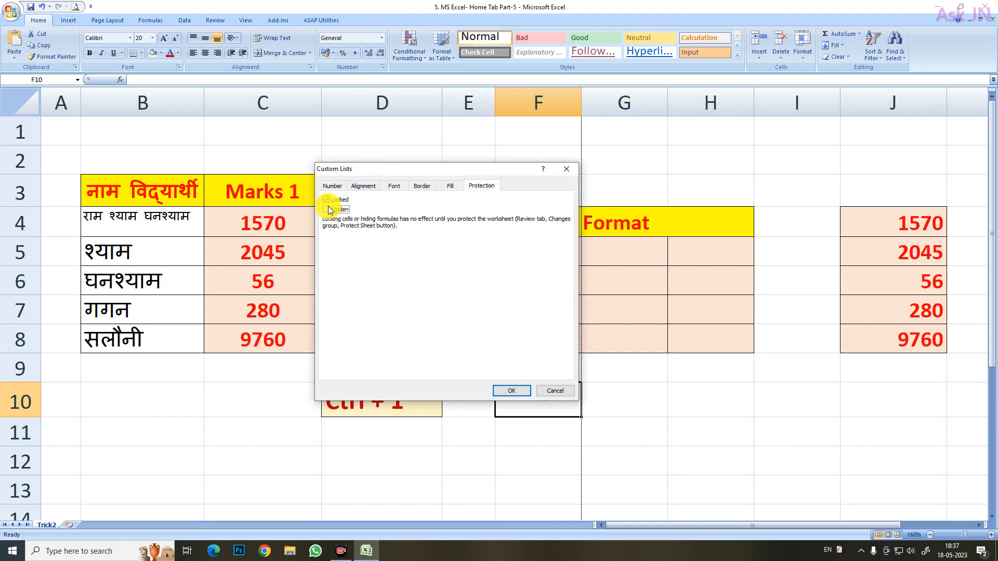
click(328, 210)
click(326, 210)
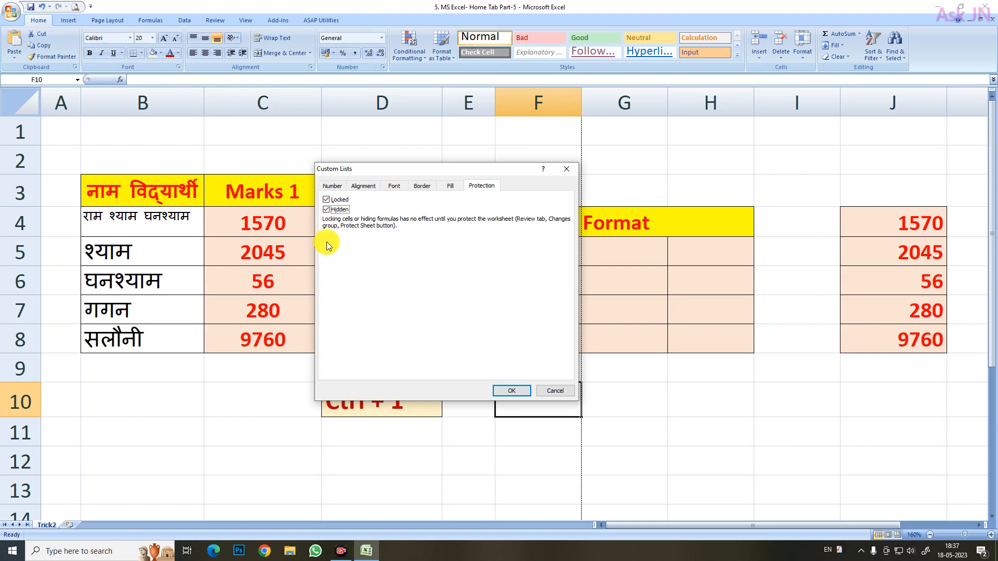
click(326, 209)
click(509, 392)
- Open the cell protection settings for C6 in the Marks 1 column
click(291, 307)
click(282, 281)
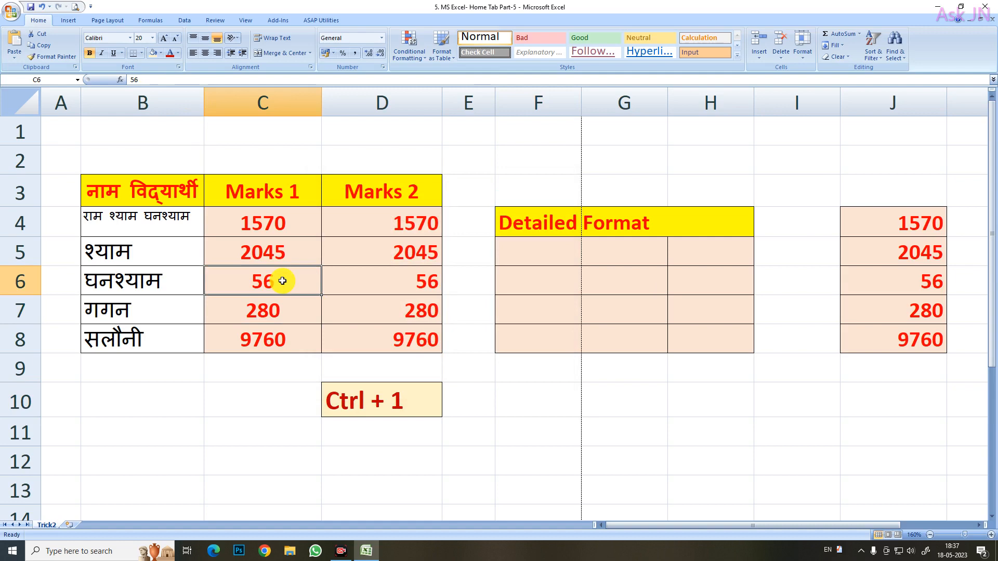
key(ctrl+1)
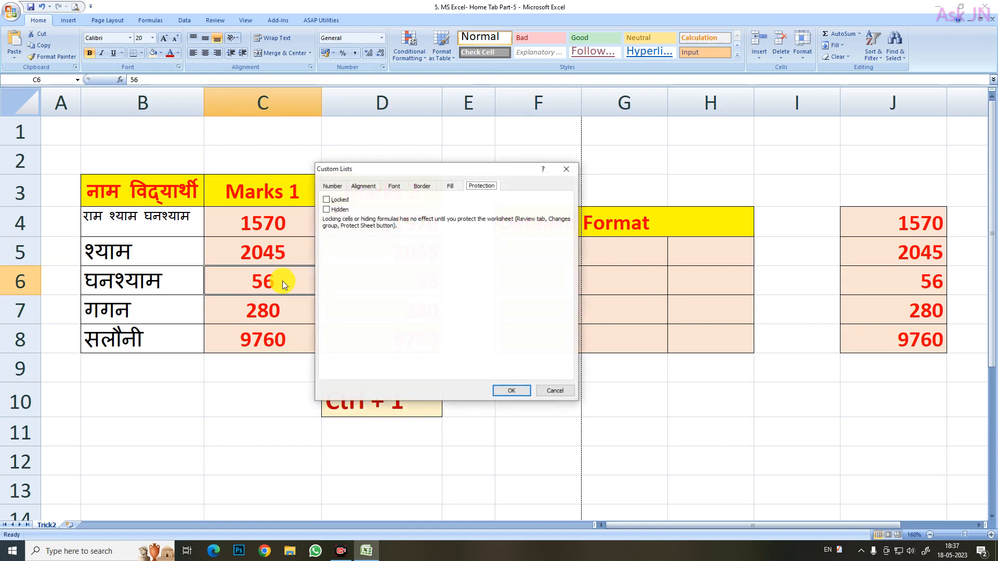